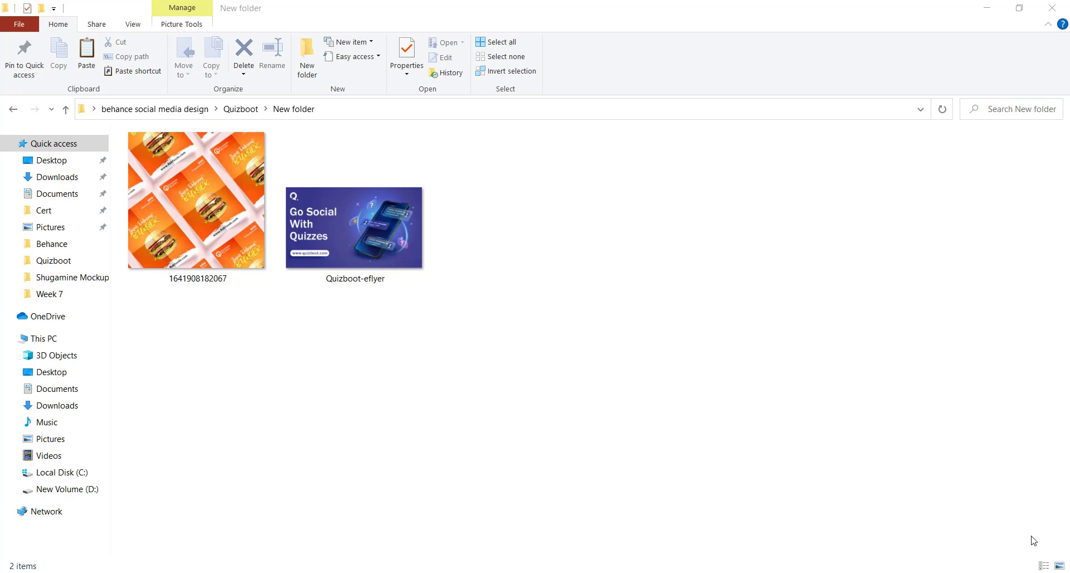
- Bring up the window switcher from the Quizboot New folder in File Explorer
key(alt+Tab)
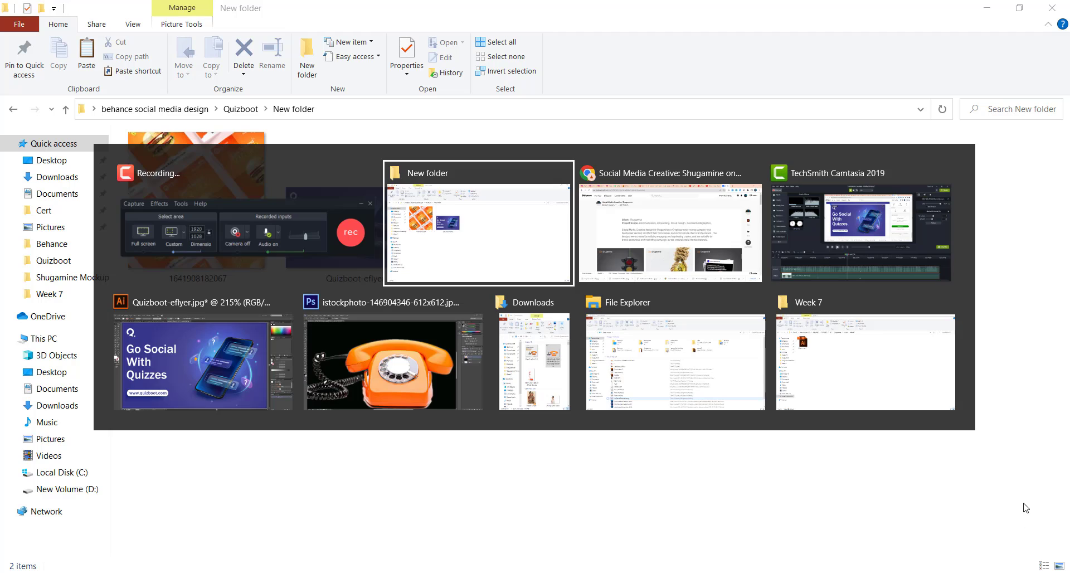
- Switch to Chrome and scroll through the Shugamine project page
key(alt+Tab)
scroll(766, 351, down, 5)
scroll(767, 342, down, 3)
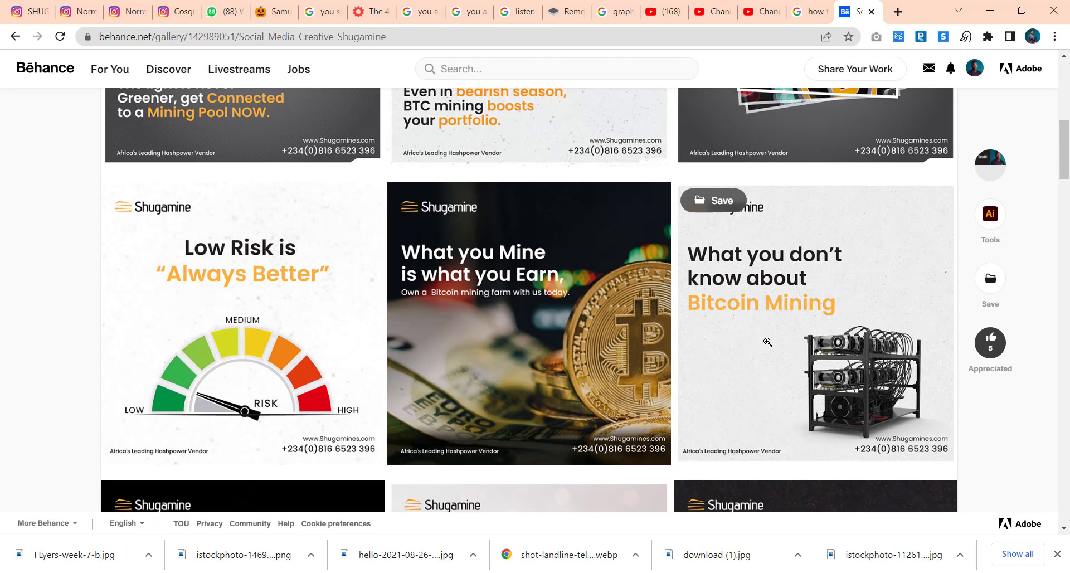
scroll(767, 341, down, 5)
scroll(766, 345, down, 4)
scroll(765, 351, up, 4)
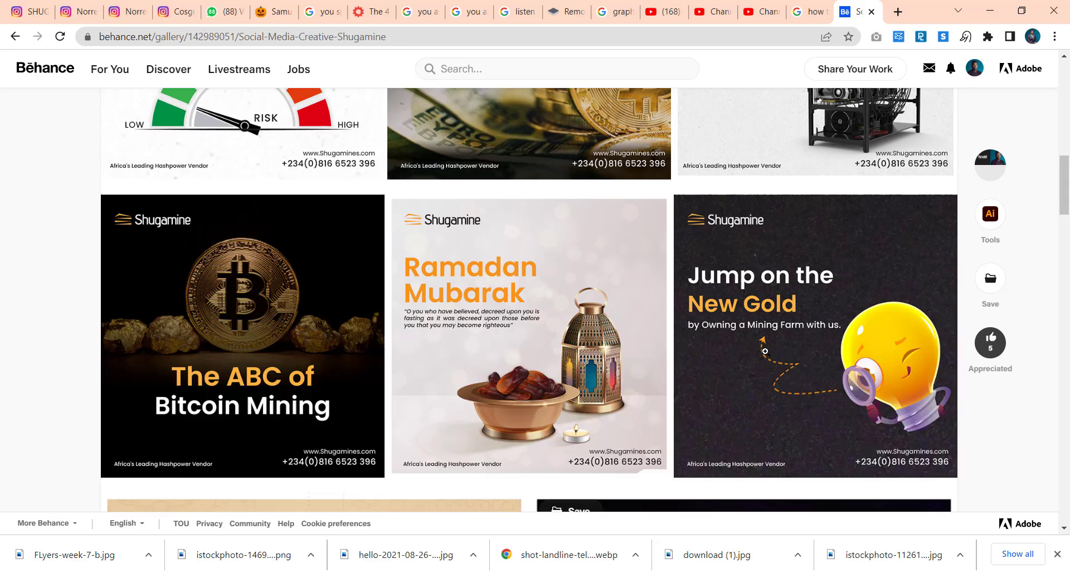
scroll(764, 351, up, 2)
scroll(765, 351, up, 5)
scroll(803, 268, up, 10)
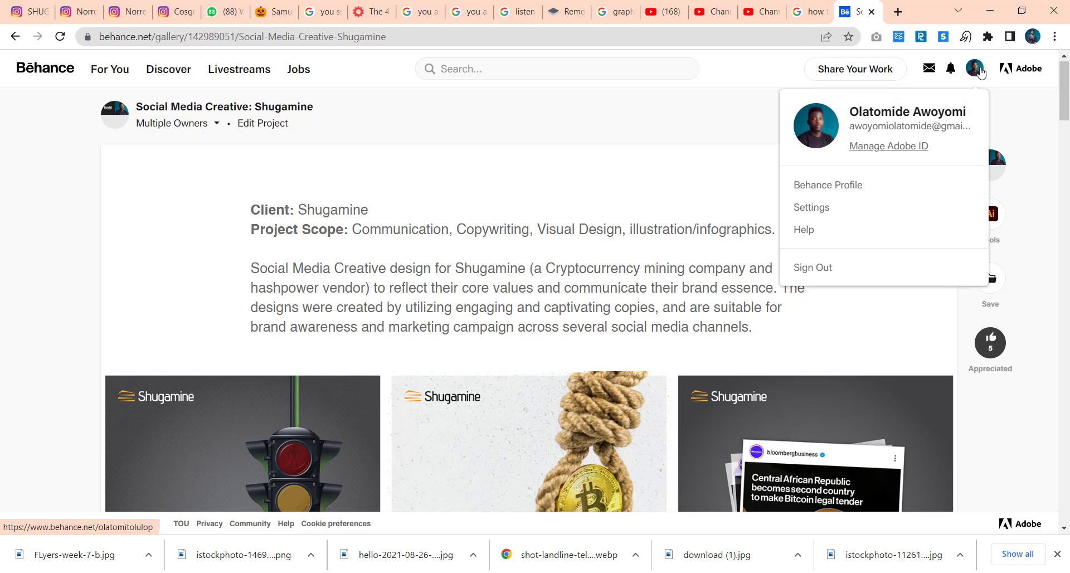
- Open the personal Behance profile via the avatar and view its Work tab
click(983, 73)
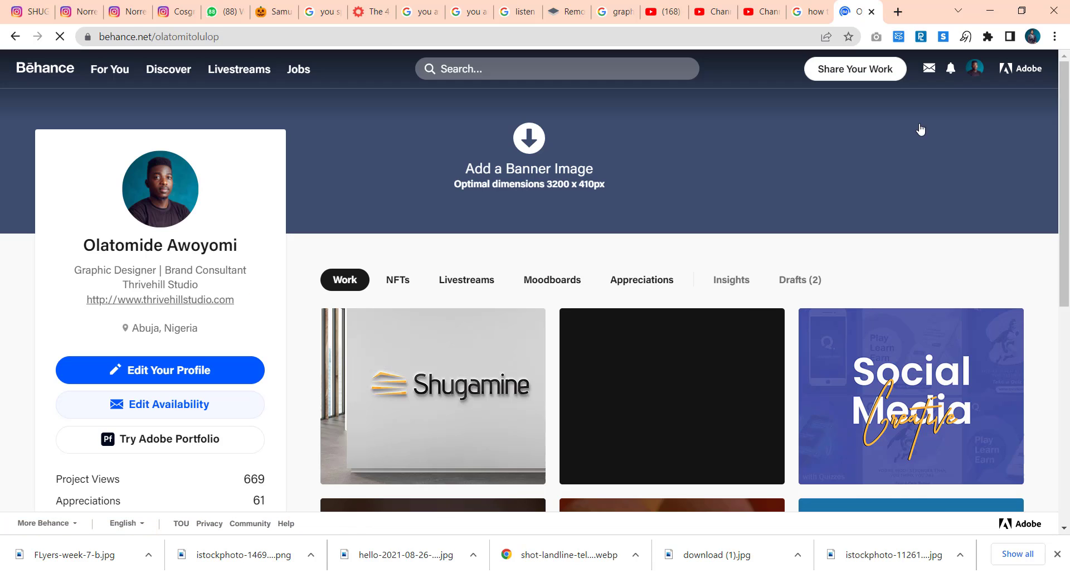
scroll(968, 138, down, 4)
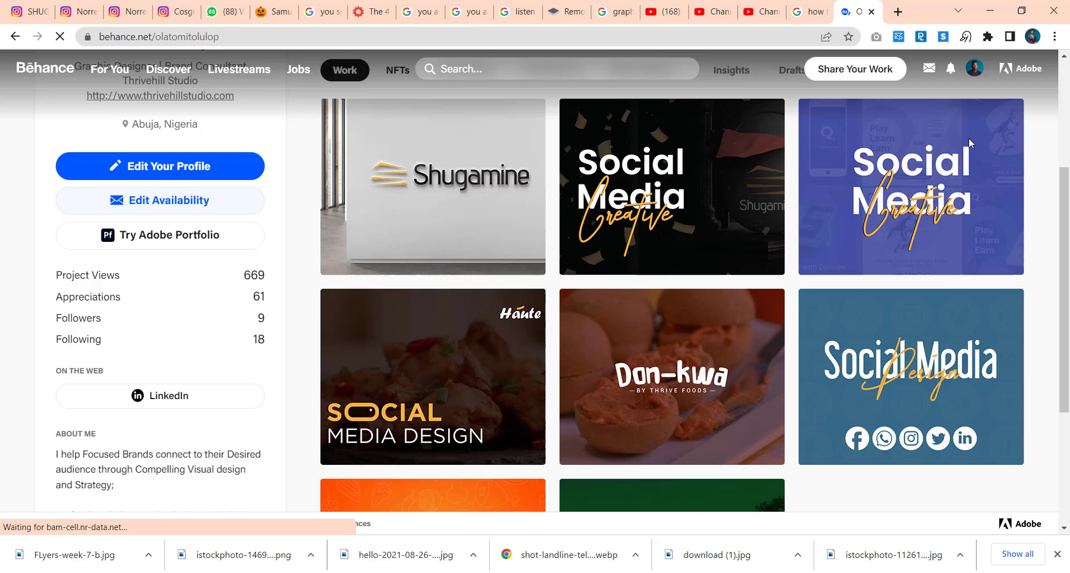
scroll(975, 117, up, 3)
scroll(976, 109, up, 1)
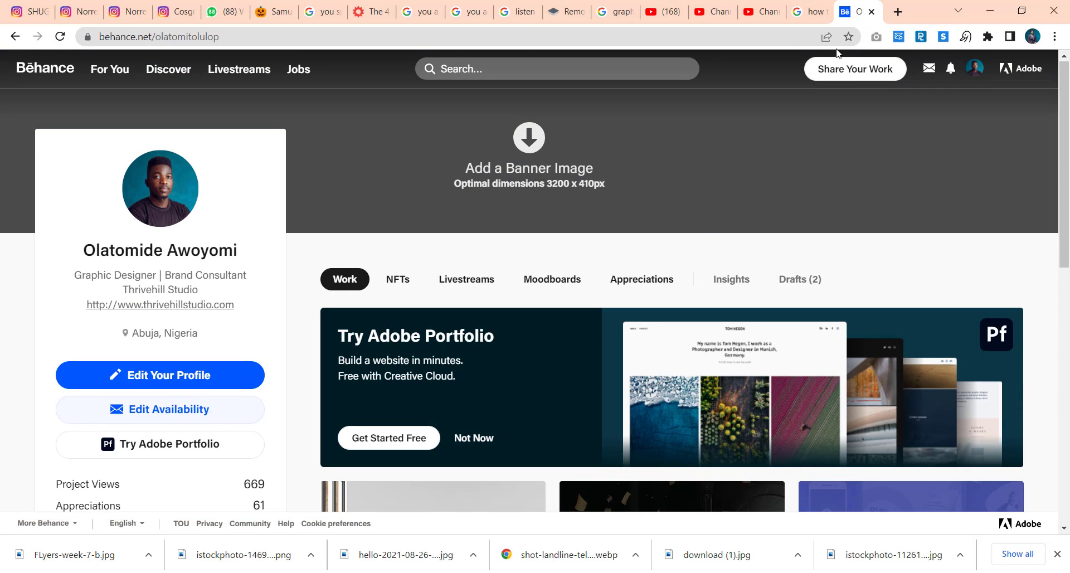
- Start a new project, cancel the image picker, and return to the New folder
mouse_move(854, 68)
click(813, 118)
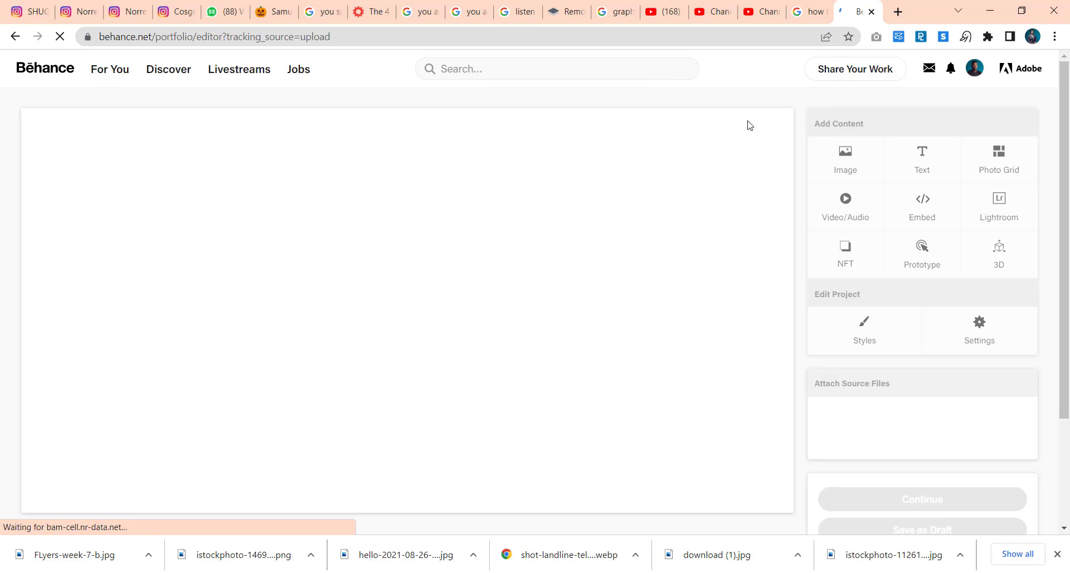
click(845, 156)
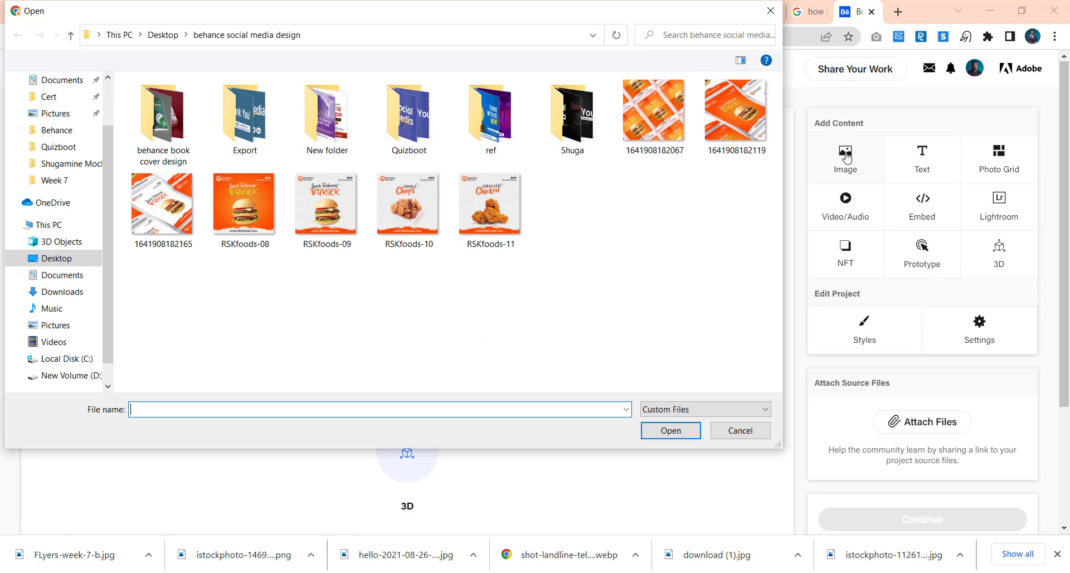
click(739, 429)
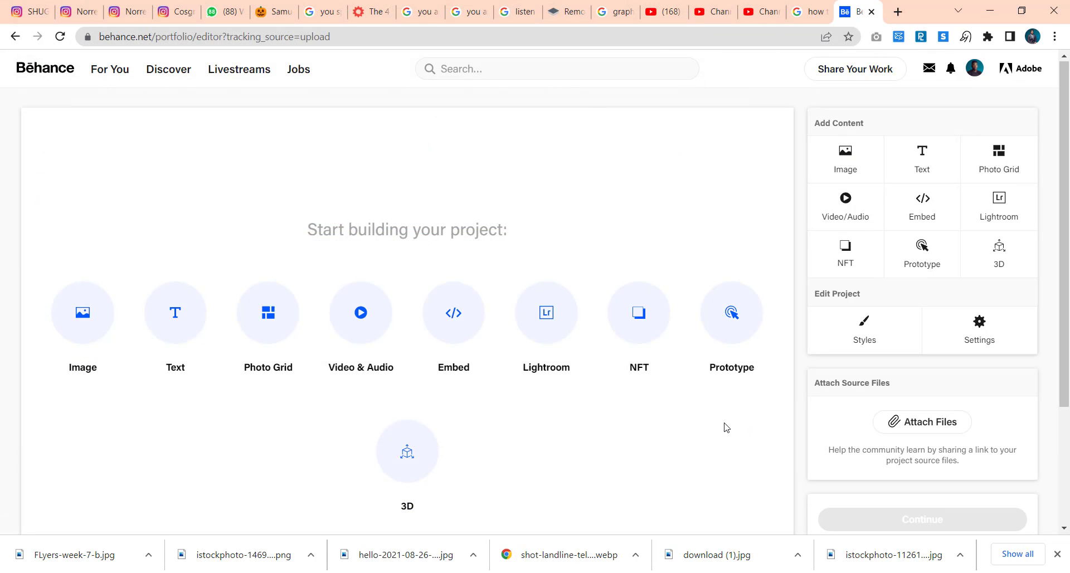
key(alt+Tab)
key(alt+Tab)
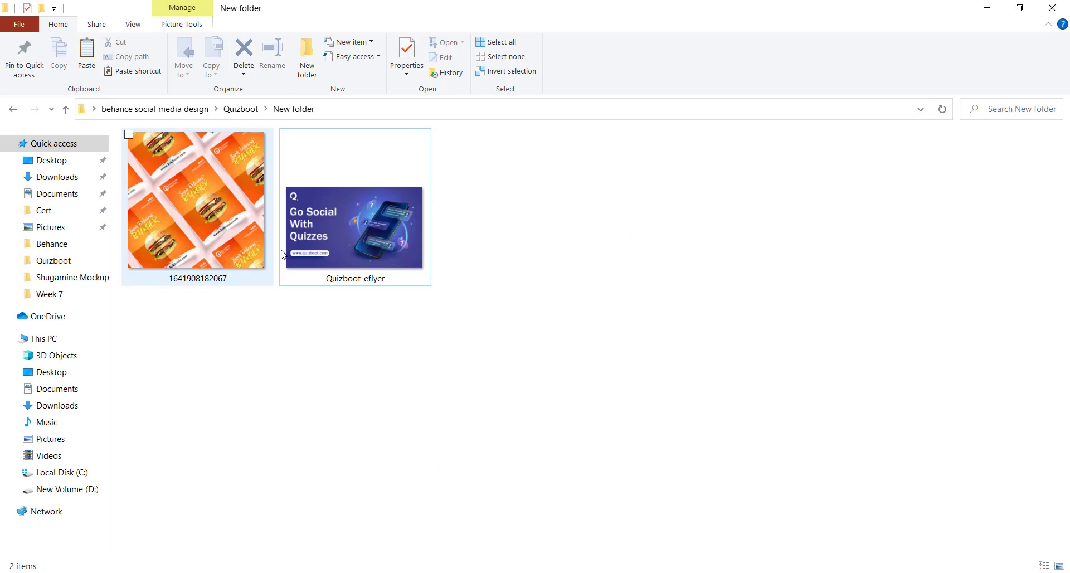
- Read Quizboot-eflyer's dimensions (1400 × 829 pixels) in its Properties Details tab
click(217, 215)
click(335, 258)
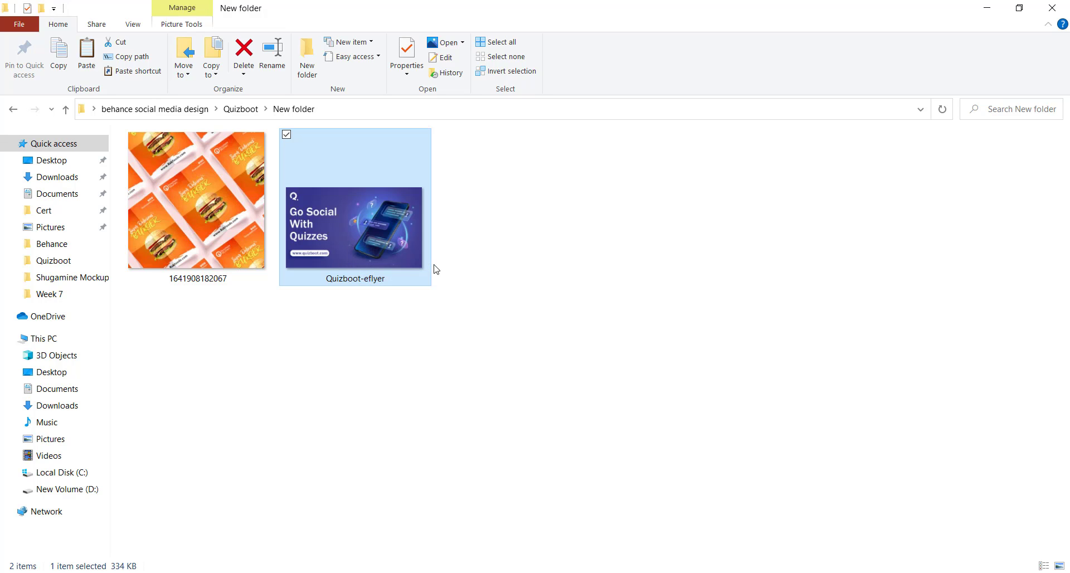
key(alt+Return)
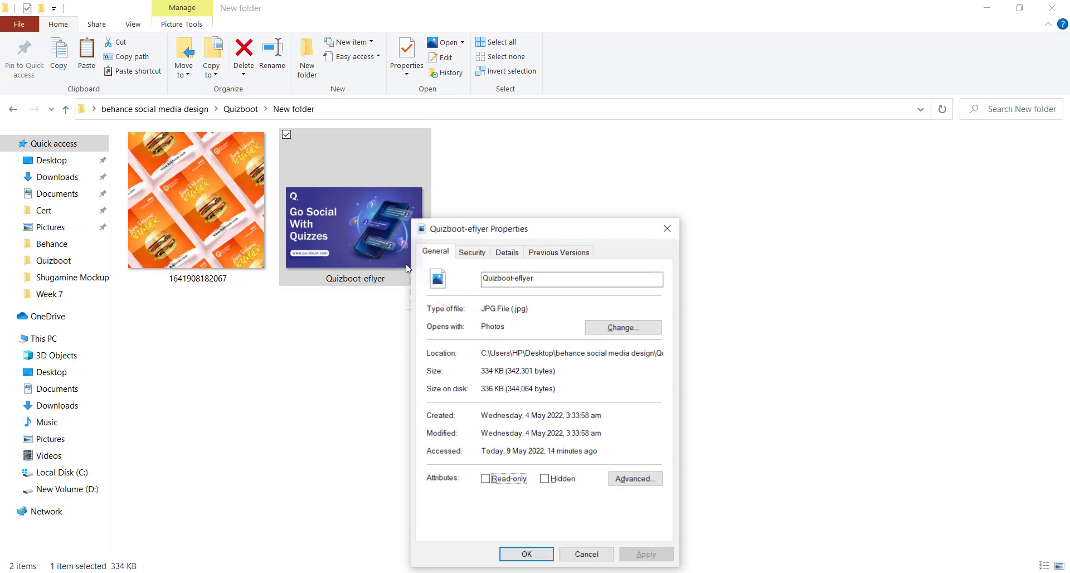
click(507, 253)
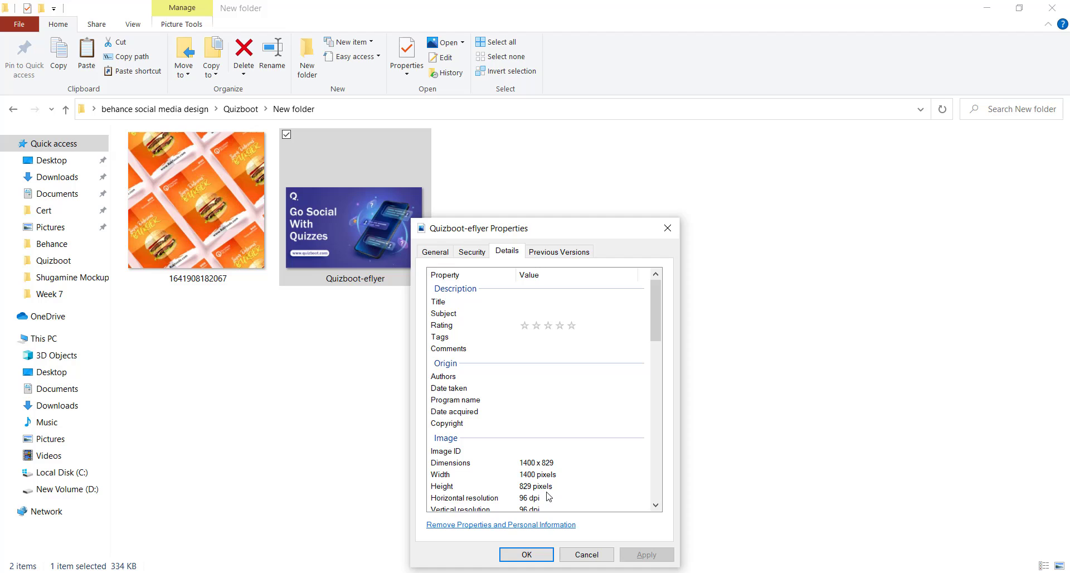
key(super)
key(alt+Tab)
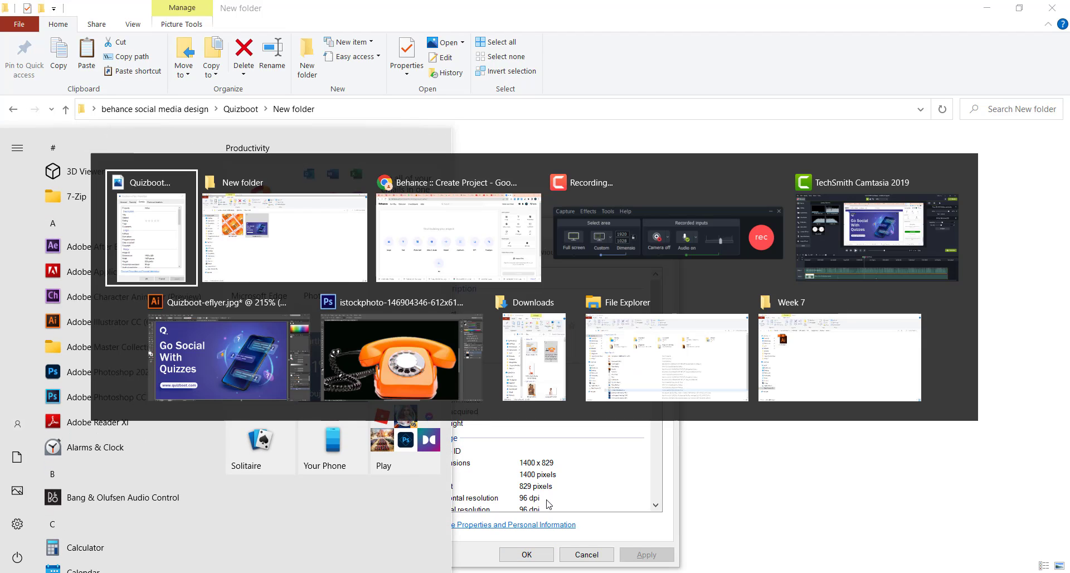
key(alt+Tab)
key(alt+Tab)
scroll(453, 363, down, 2)
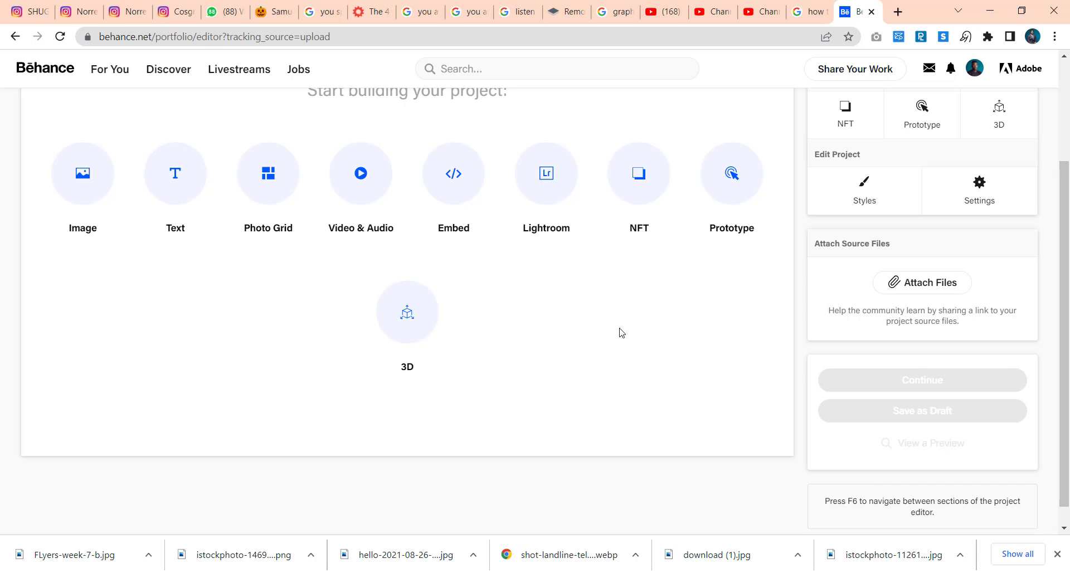
key(alt+Tab)
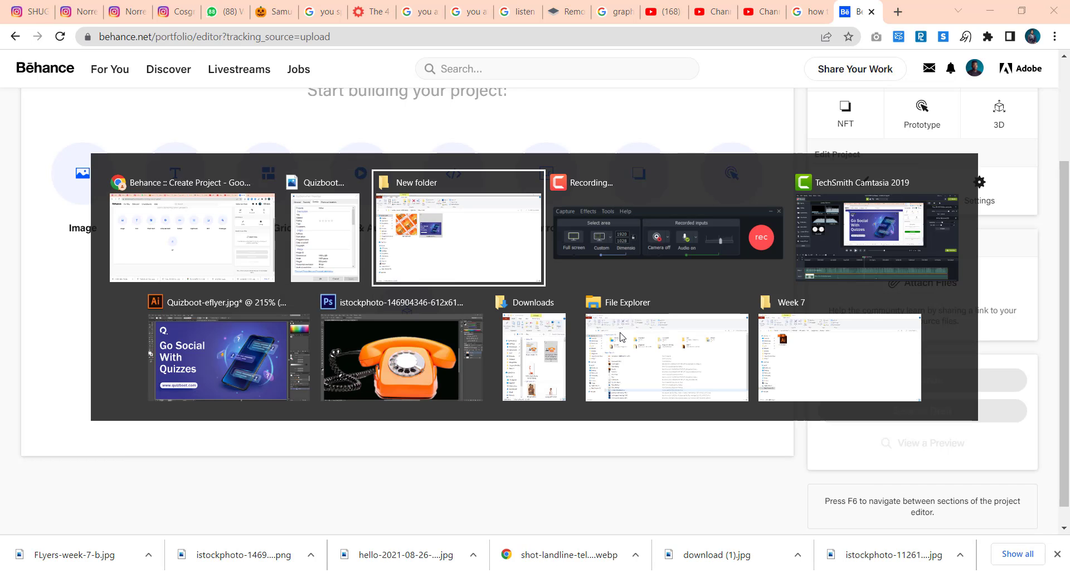
click(445, 269)
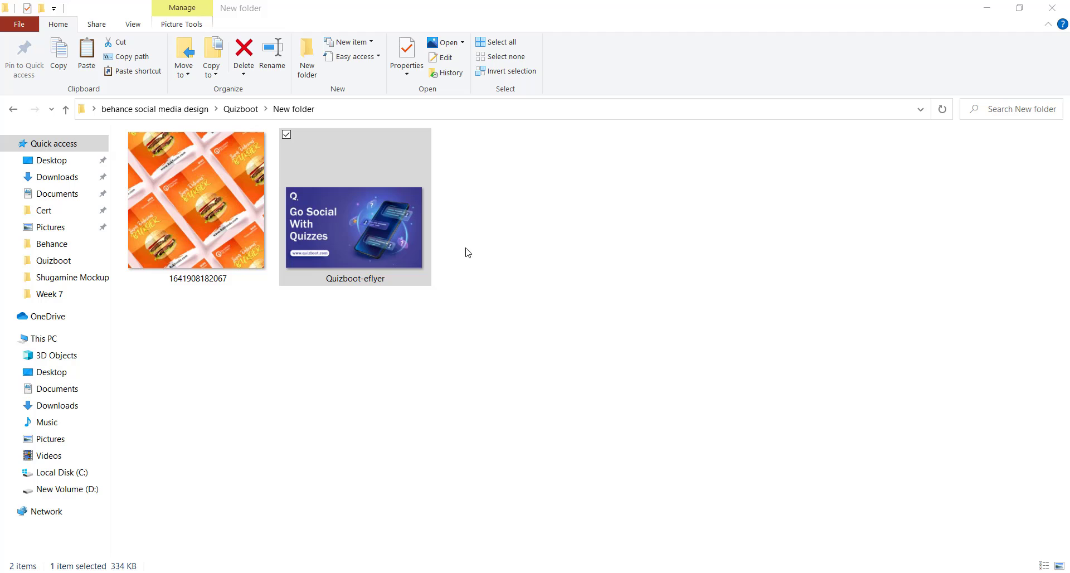
click(244, 225)
key(alt+Return)
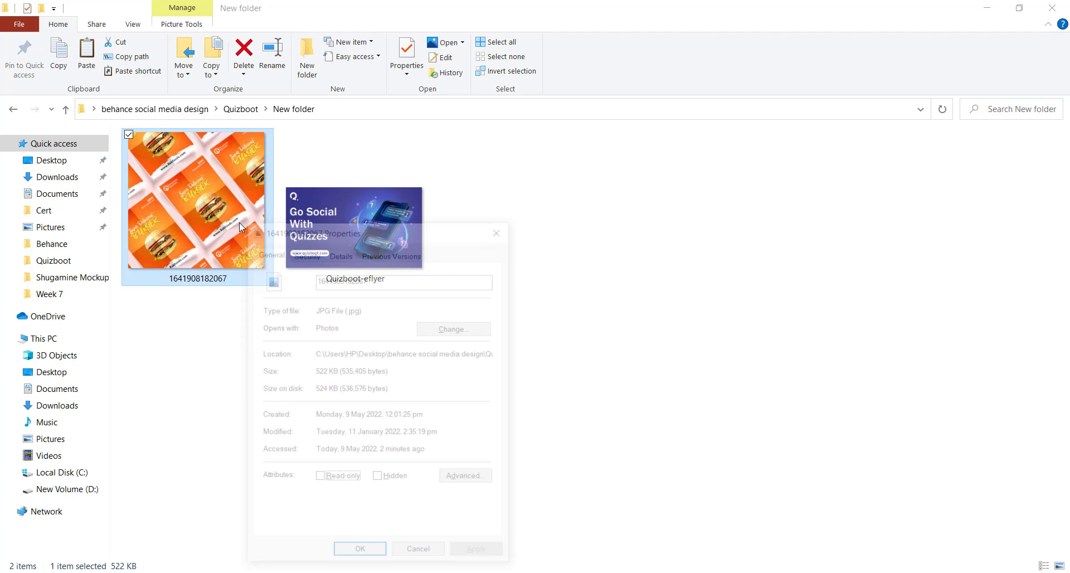
click(341, 252)
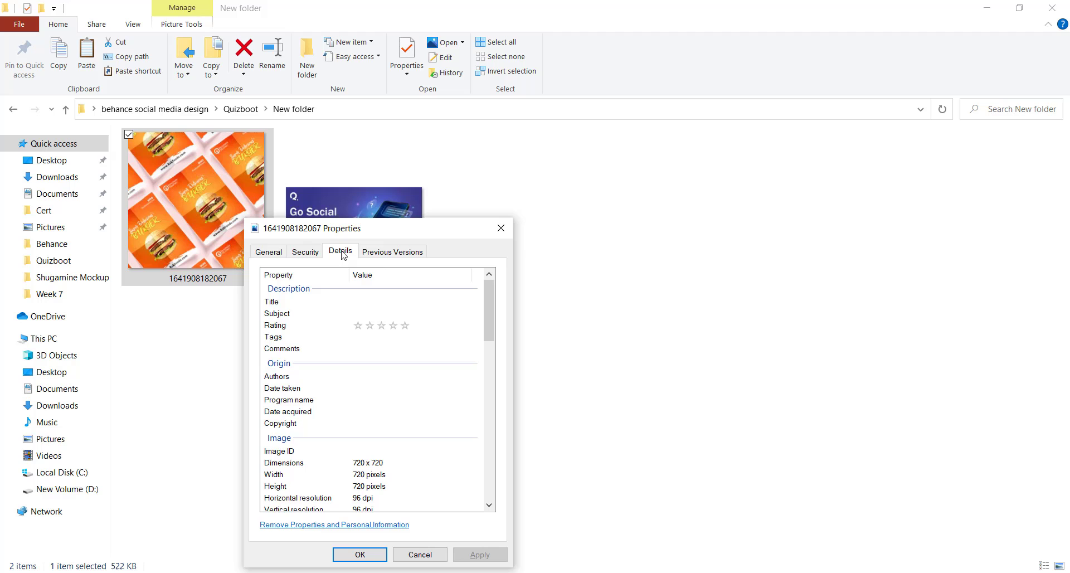
scroll(387, 379, down, 2)
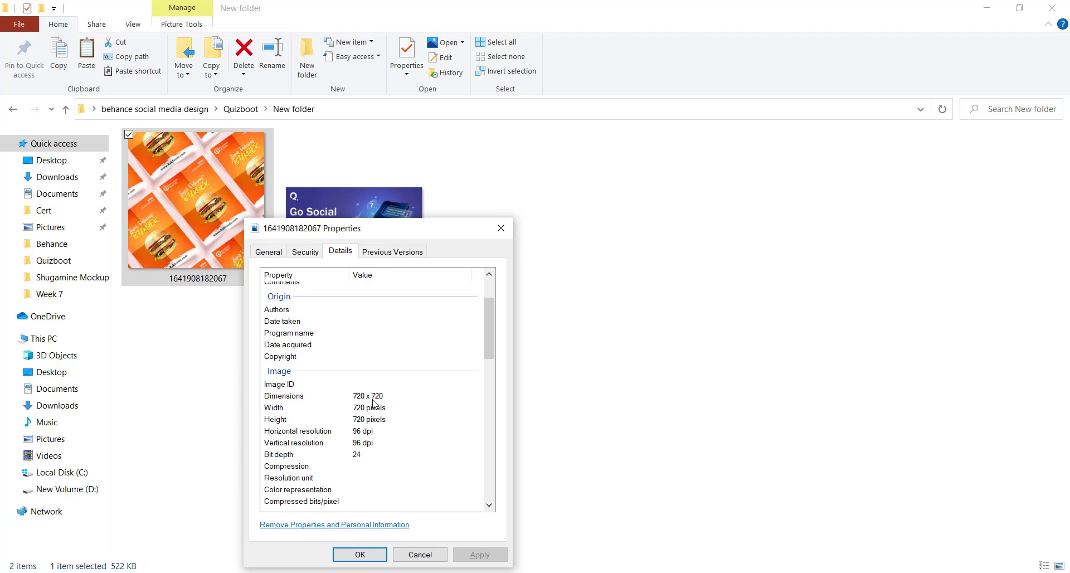
click(410, 552)
key(alt+Tab)
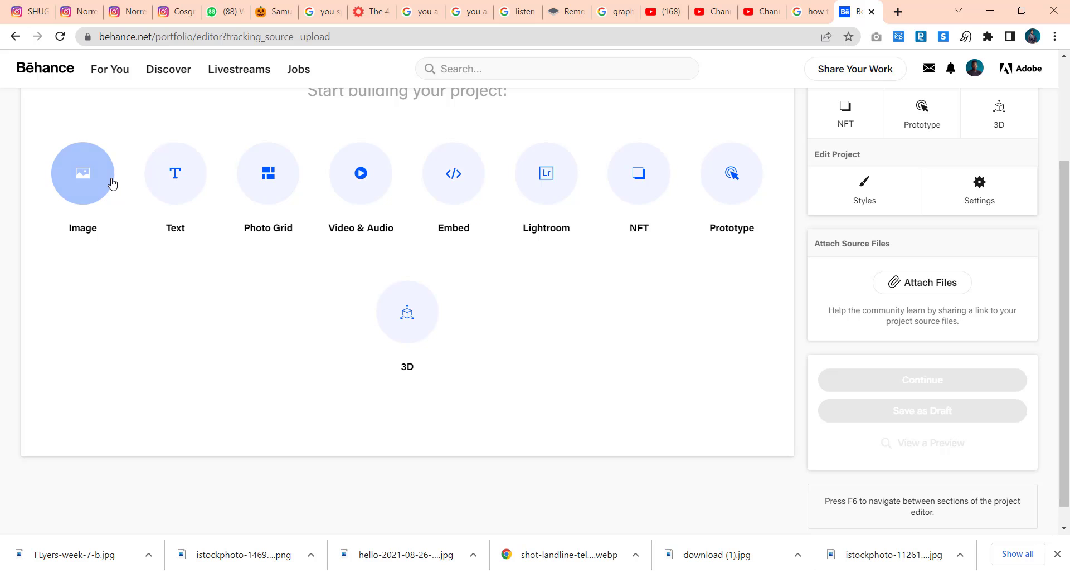
click(109, 183)
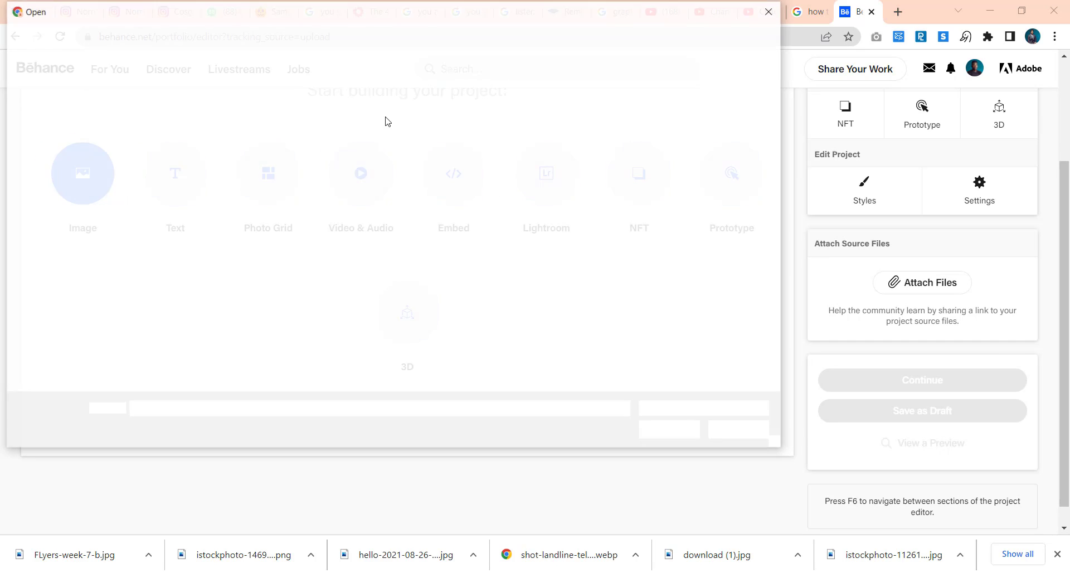
double_click(422, 125)
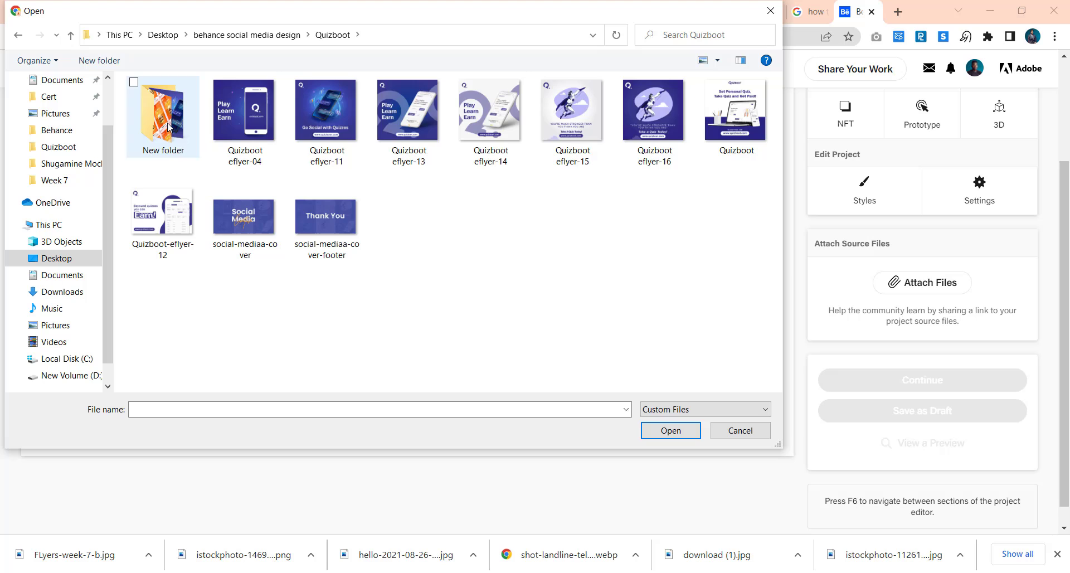
drag(280, 233, 185, 96)
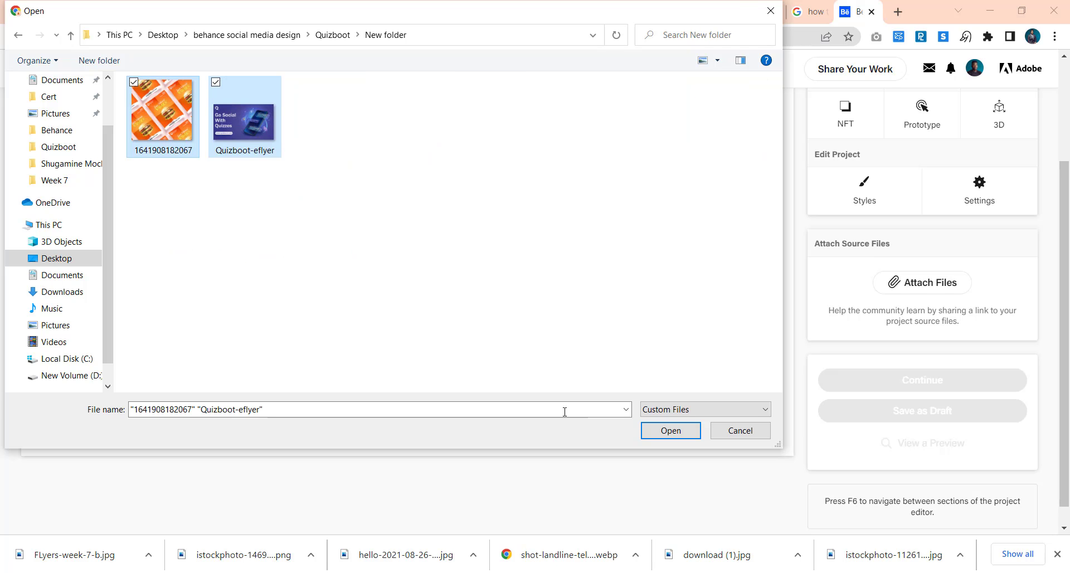
click(676, 435)
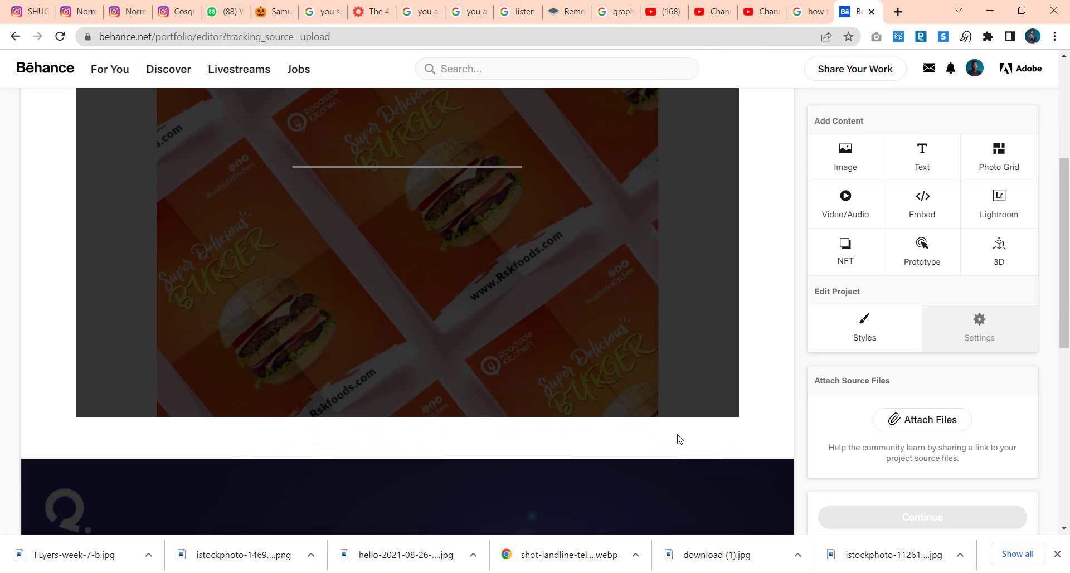
- Scroll the editor to review the burger mockup above the full-width Go Social flyer
scroll(677, 435, down, 1)
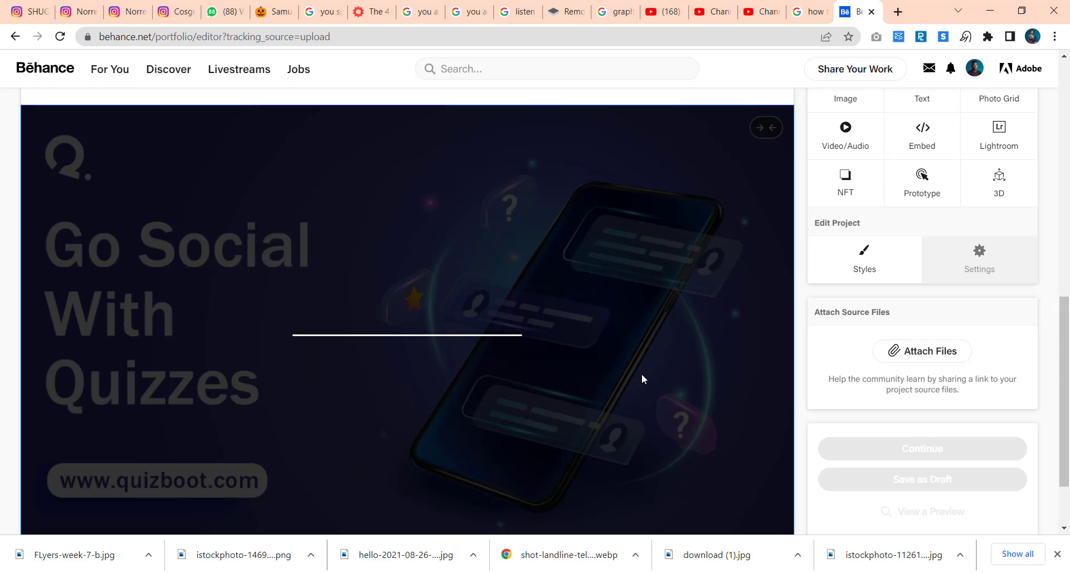
scroll(405, 276, up, 1)
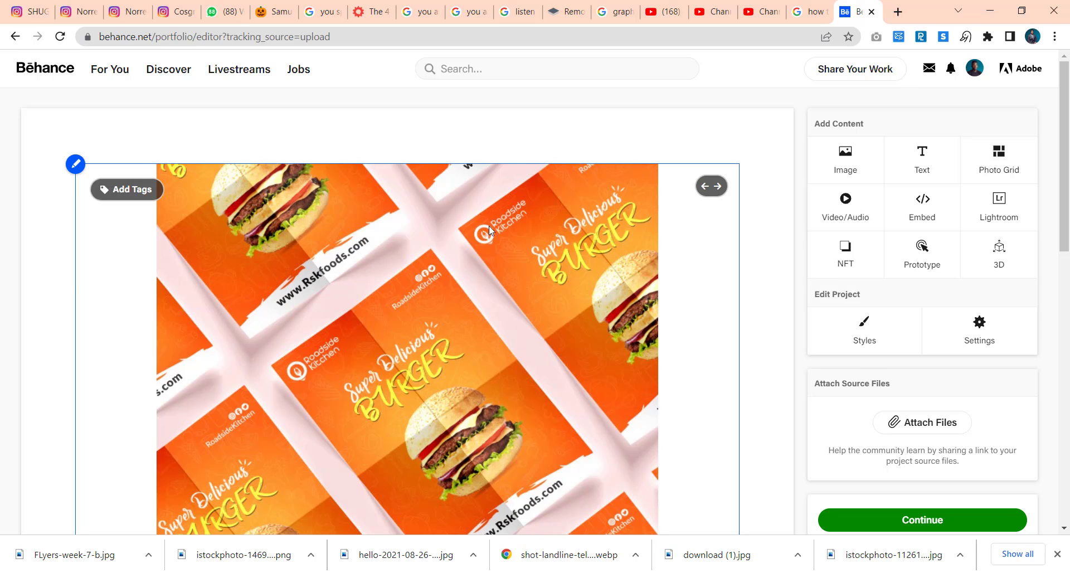
scroll(505, 176, down, 6)
scroll(505, 176, down, 5)
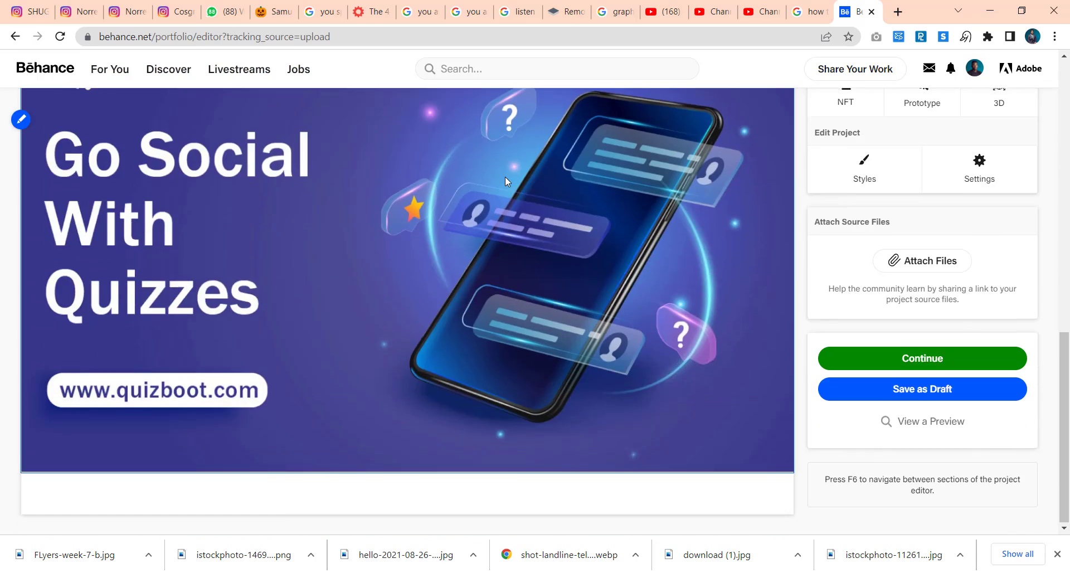
scroll(501, 190, up, 6)
scroll(502, 191, up, 2)
scroll(500, 198, down, 8)
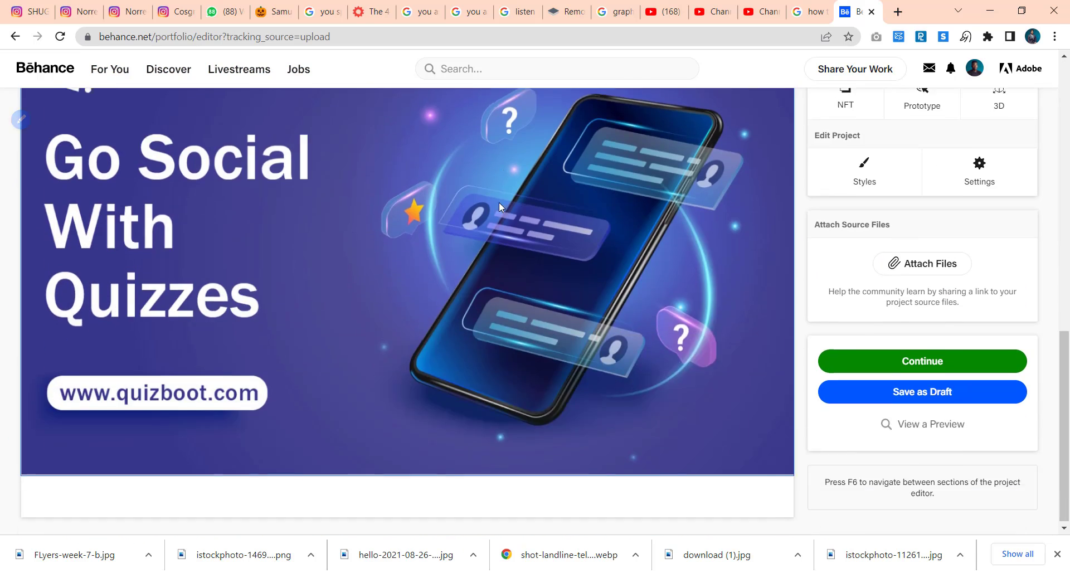
scroll(499, 206, up, 5)
mouse_move(668, 266)
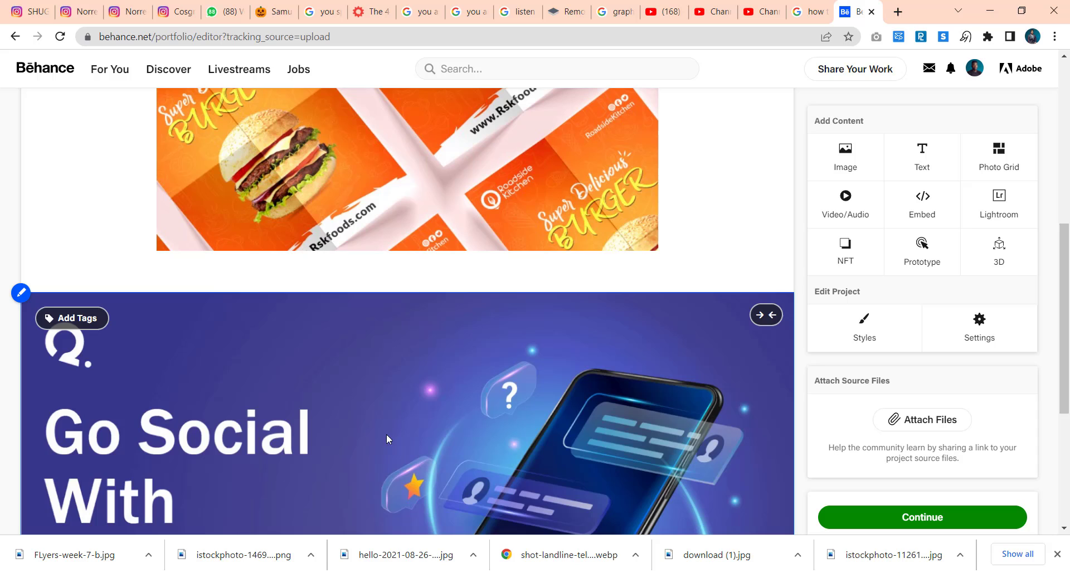
scroll(612, 315, up, 7)
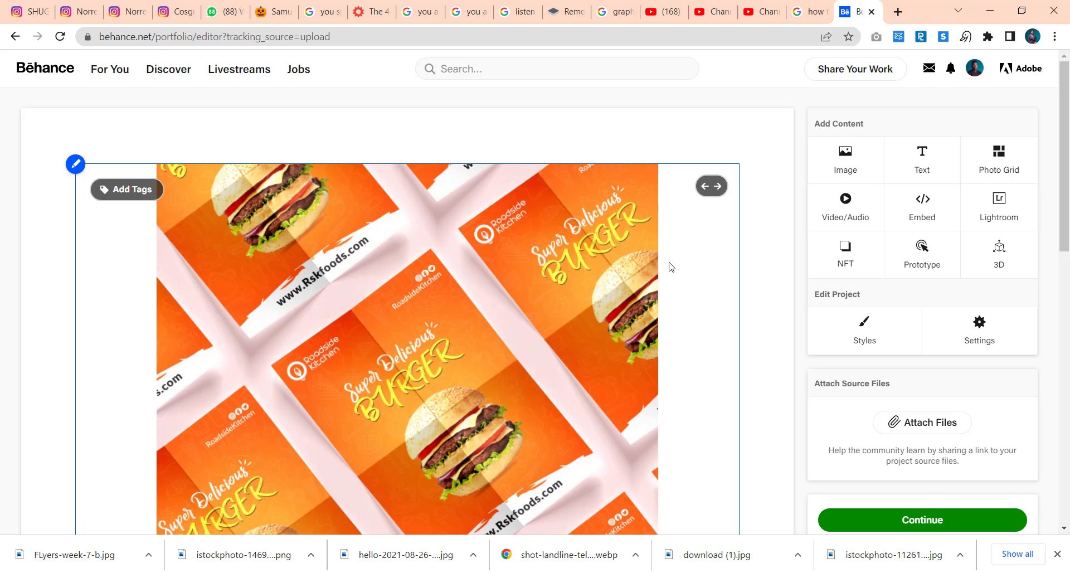
scroll(668, 268, down, 3)
scroll(649, 274, down, 7)
scroll(647, 276, down, 1)
scroll(649, 277, up, 5)
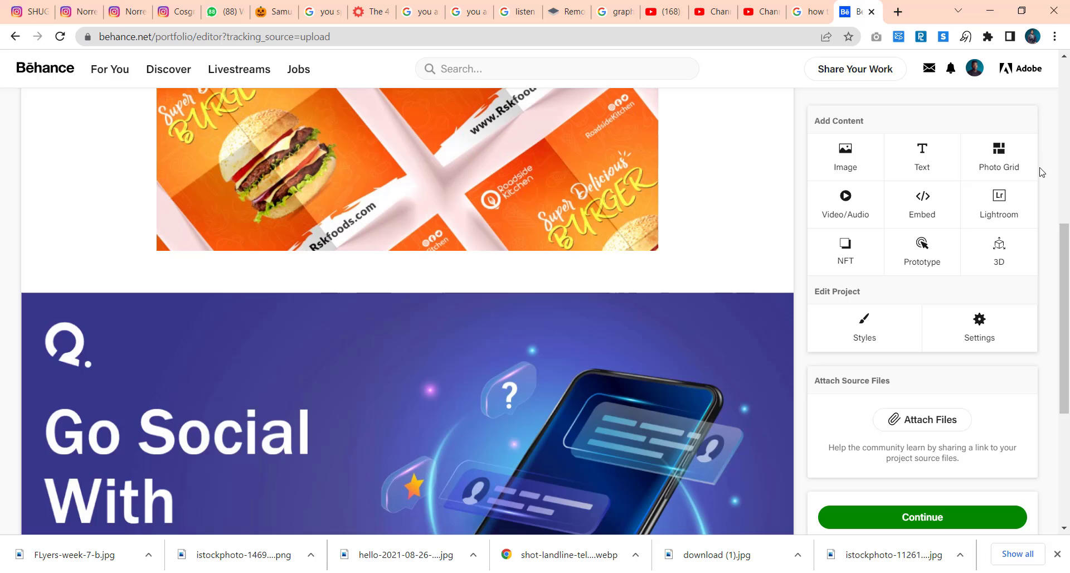
- Add a Photo Grid block below the flyer, leaving it empty
click(1003, 162)
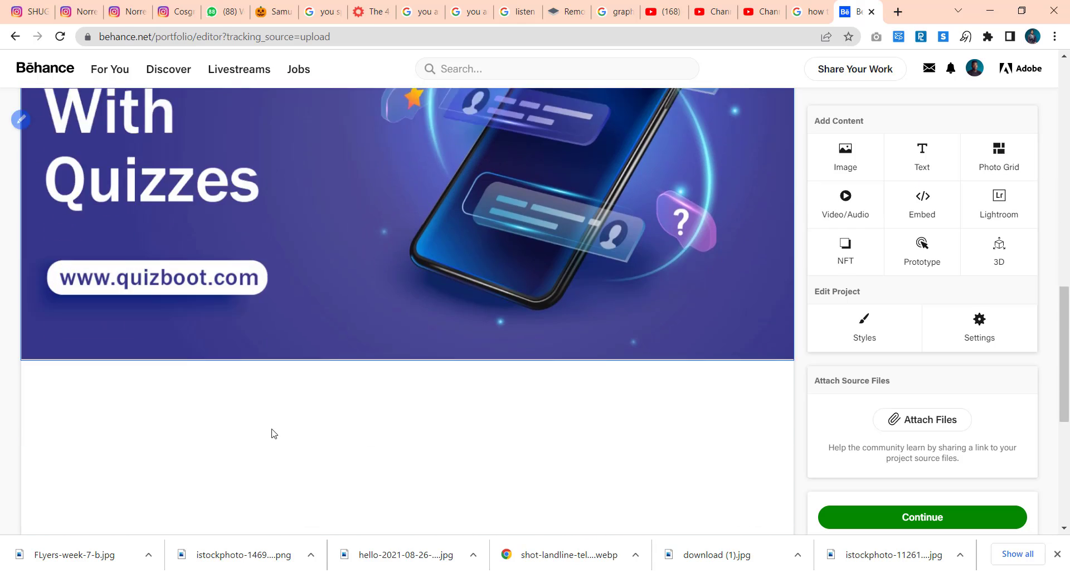
click(345, 300)
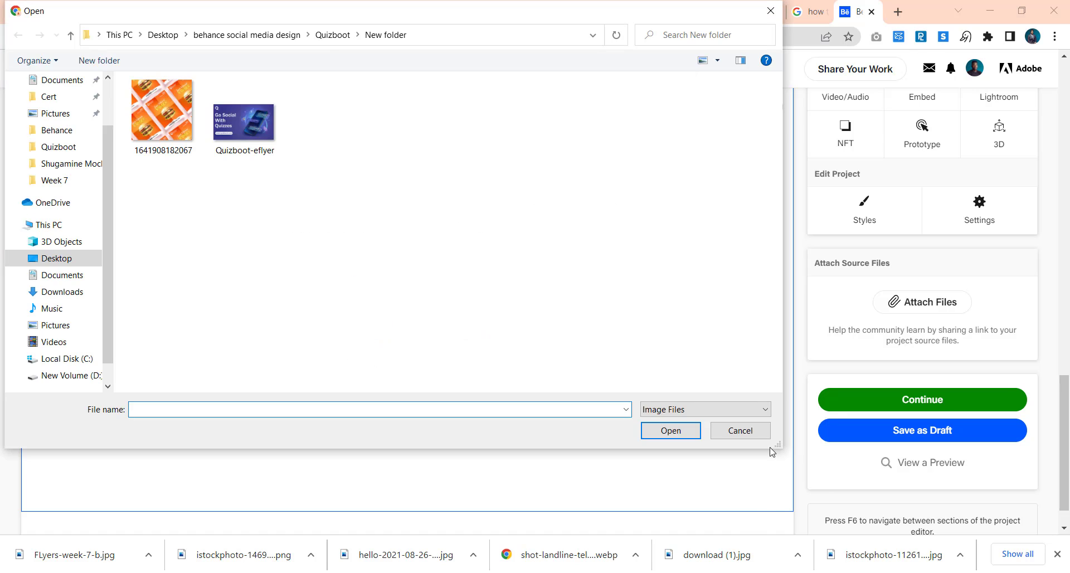
click(740, 430)
mouse_move(974, 69)
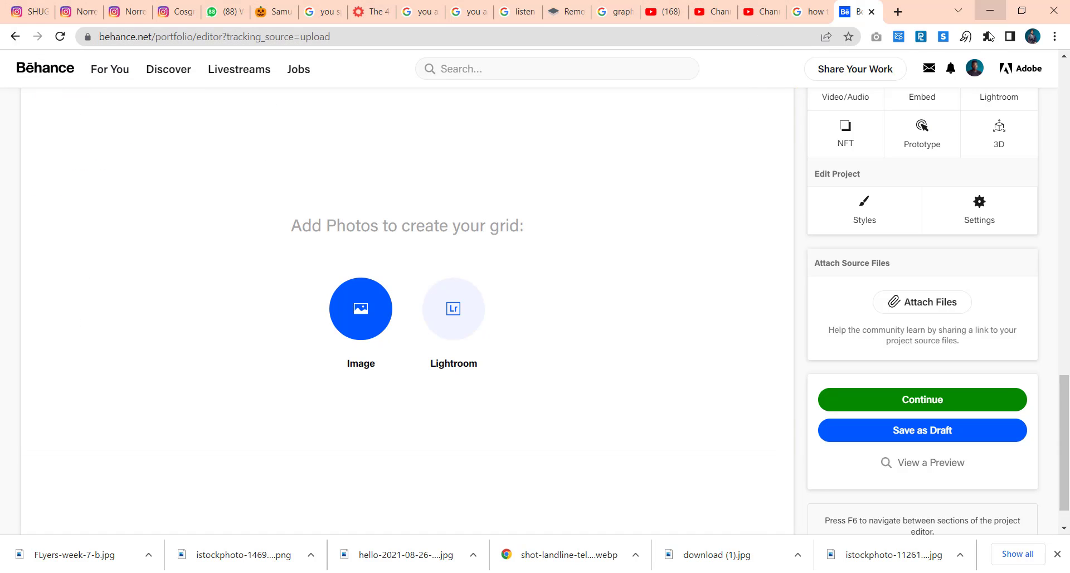
- Open the Behance profile in a new tab and open the Shugamine project
right_click(982, 69)
click(947, 74)
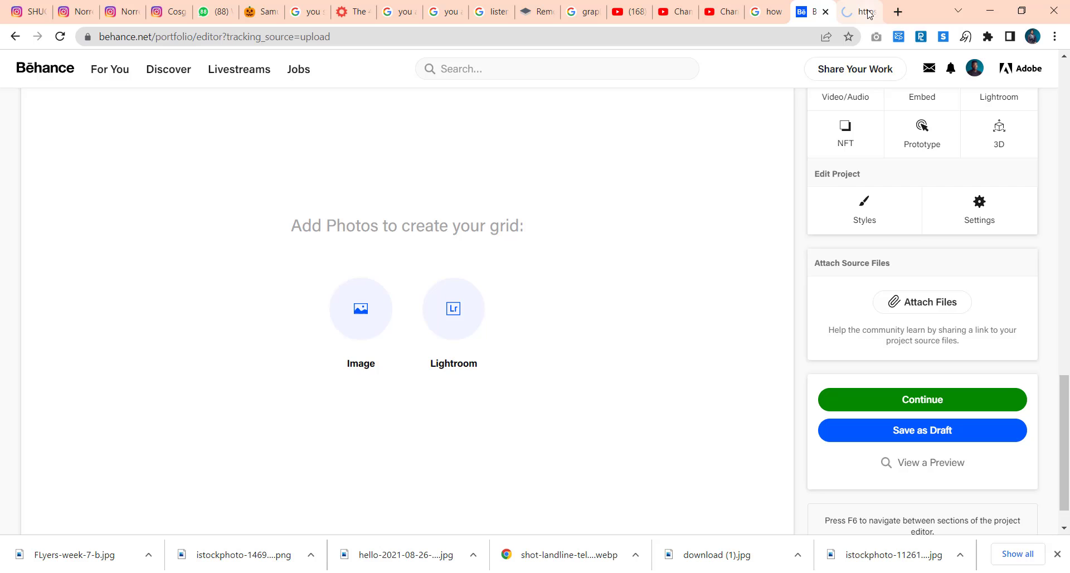
click(867, 14)
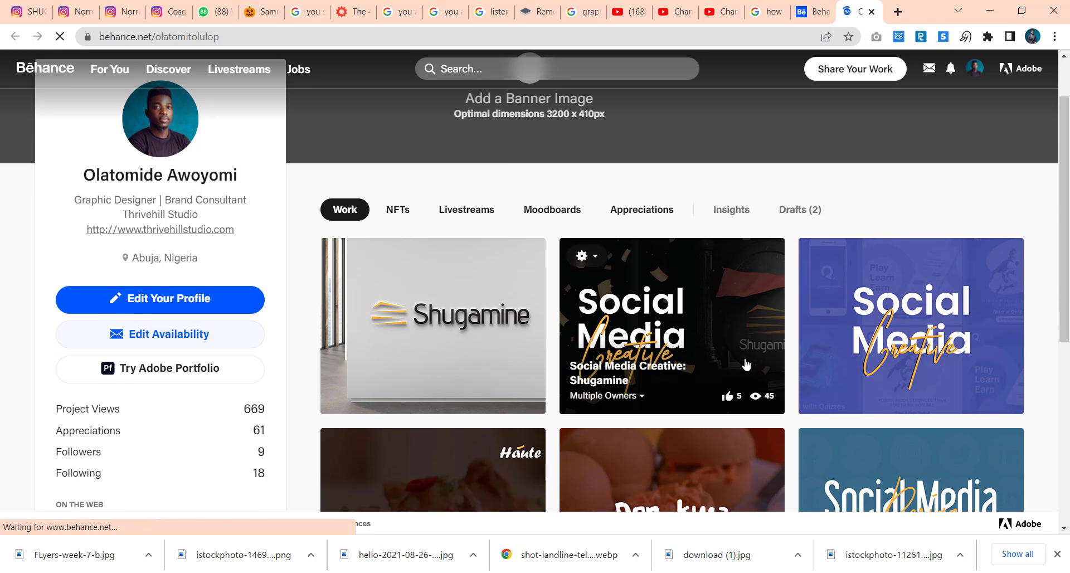
scroll(701, 345, down, 5)
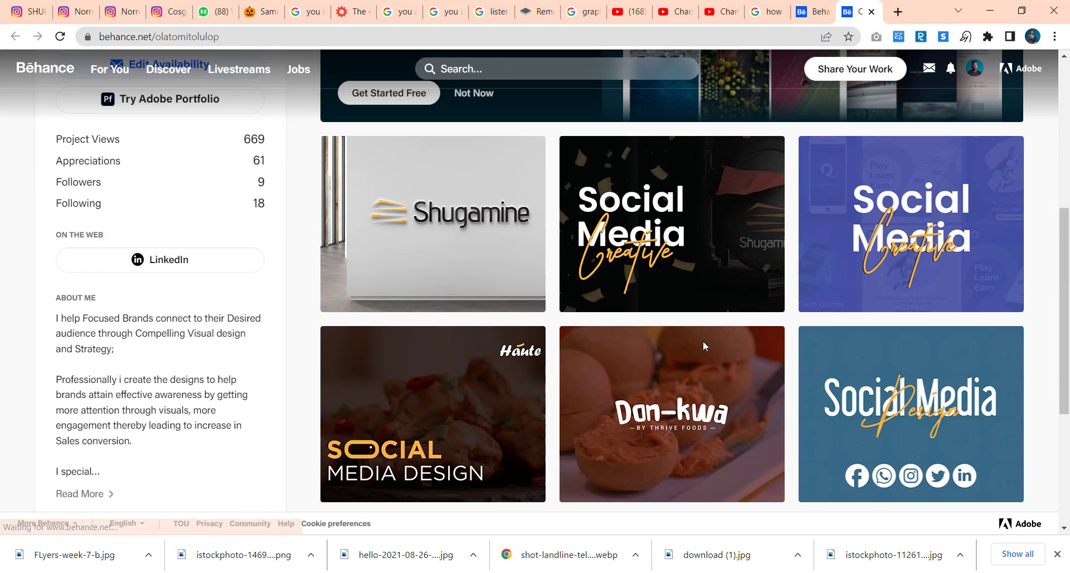
click(691, 245)
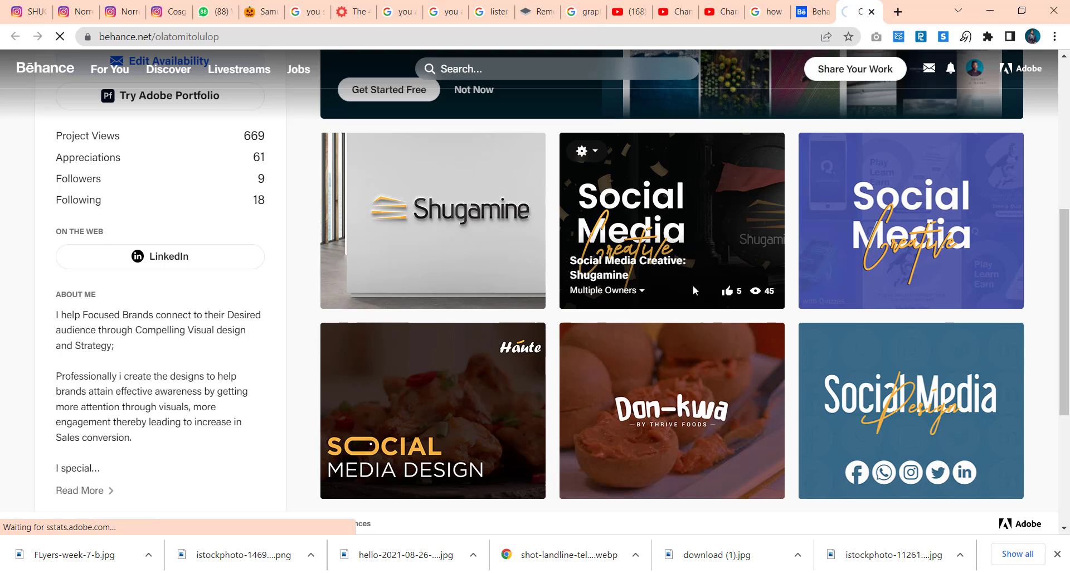
- Browse the Shugamine posts in the lightbox, from the traffic-light post to ABC of Bitcoin Mining
scroll(623, 299, down, 3)
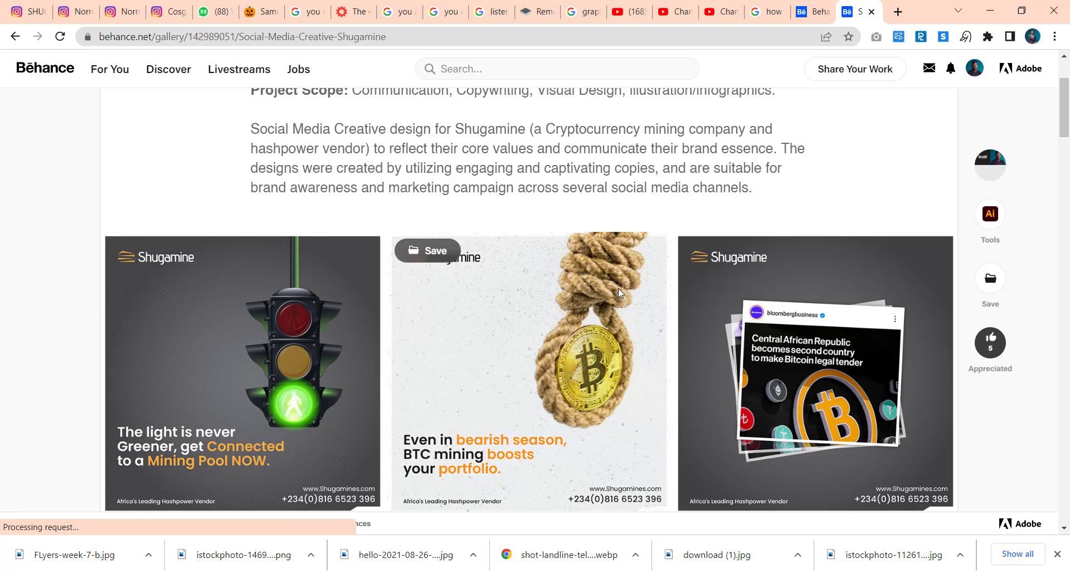
scroll(618, 289, down, 3)
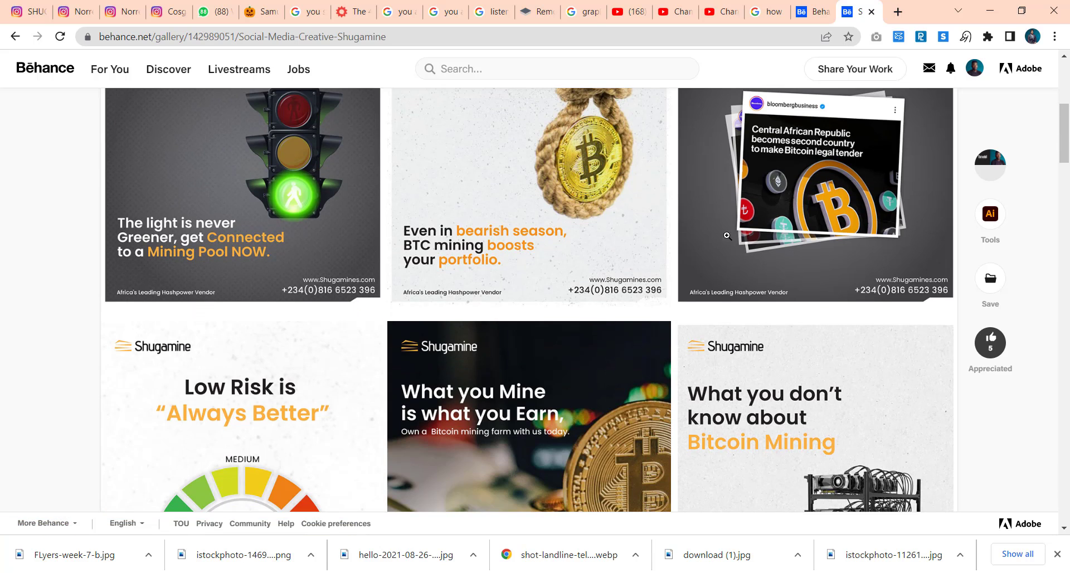
scroll(444, 323, down, 5)
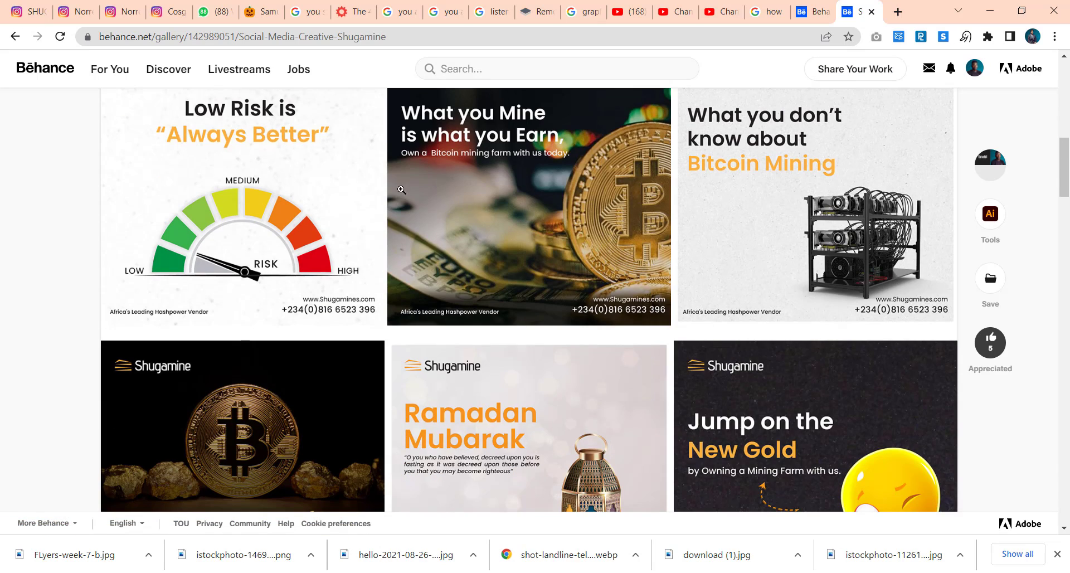
scroll(401, 189, up, 5)
scroll(401, 190, up, 2)
click(275, 224)
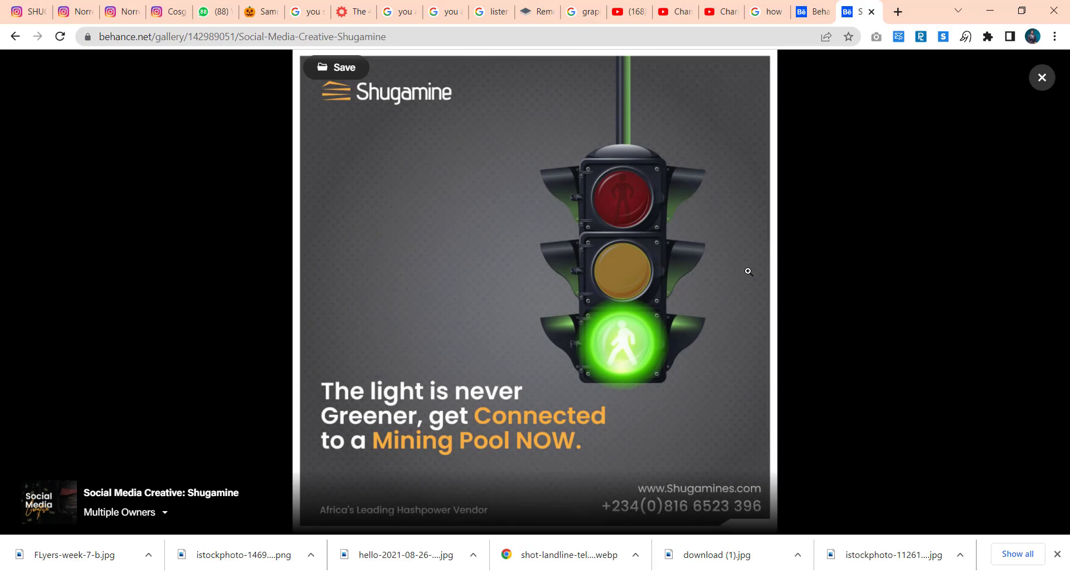
click(1035, 295)
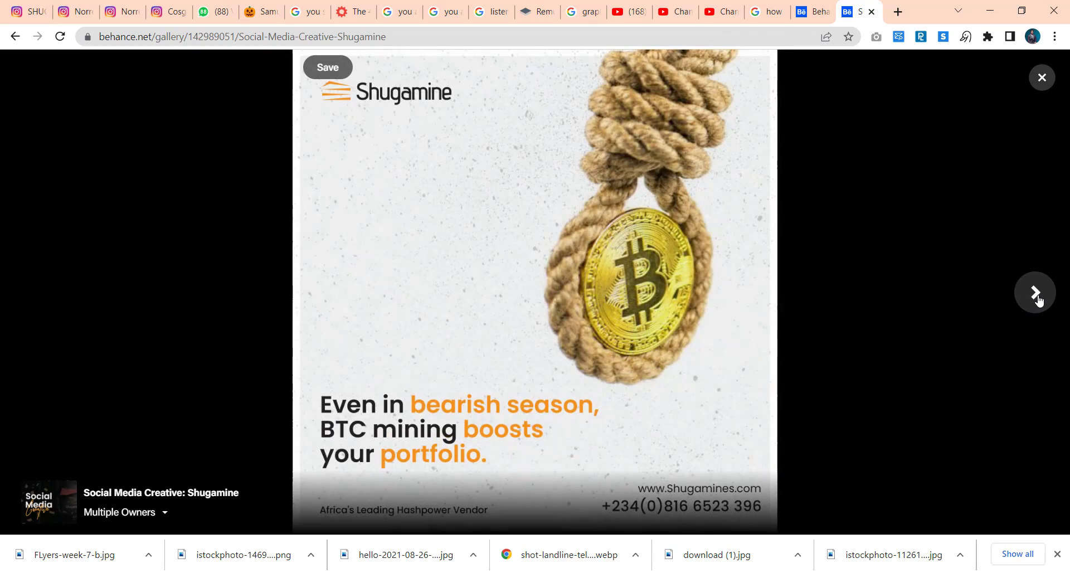
click(1037, 298)
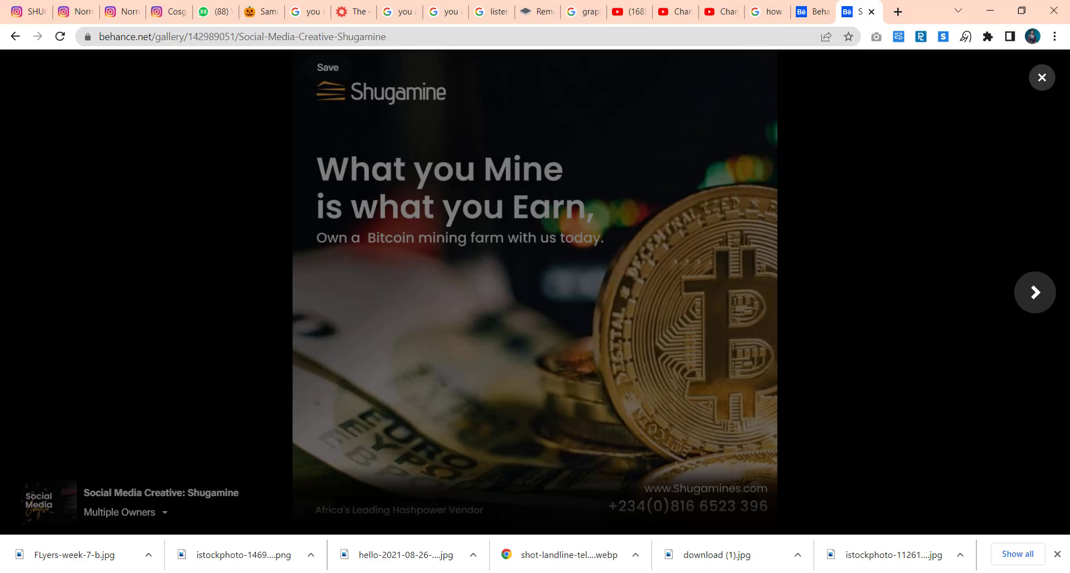
click(1035, 292)
- Back in the editor, load the burger mockup and Go Social flyer into the photo grid
click(813, 11)
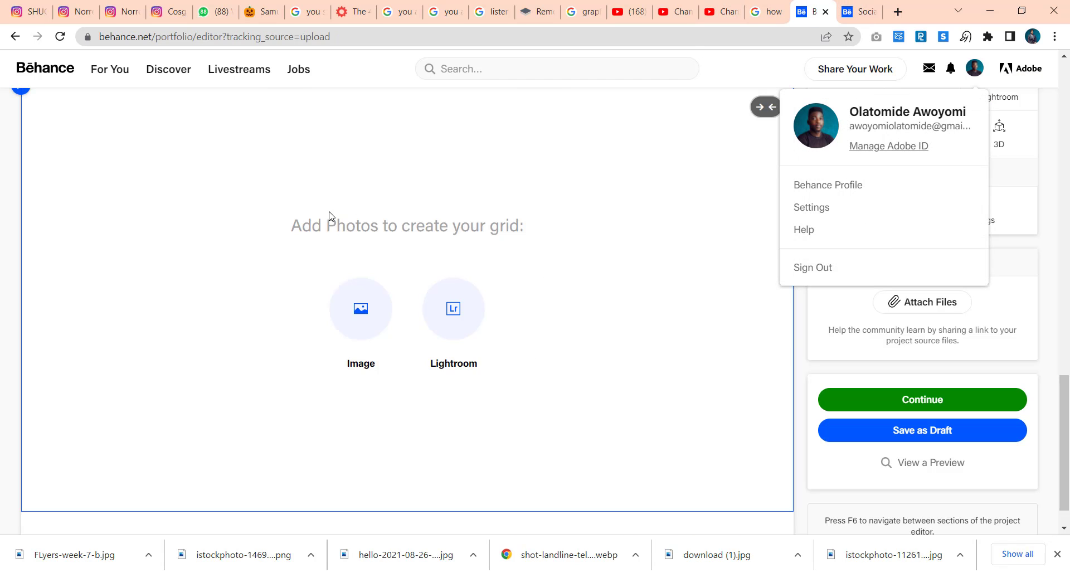
click(361, 308)
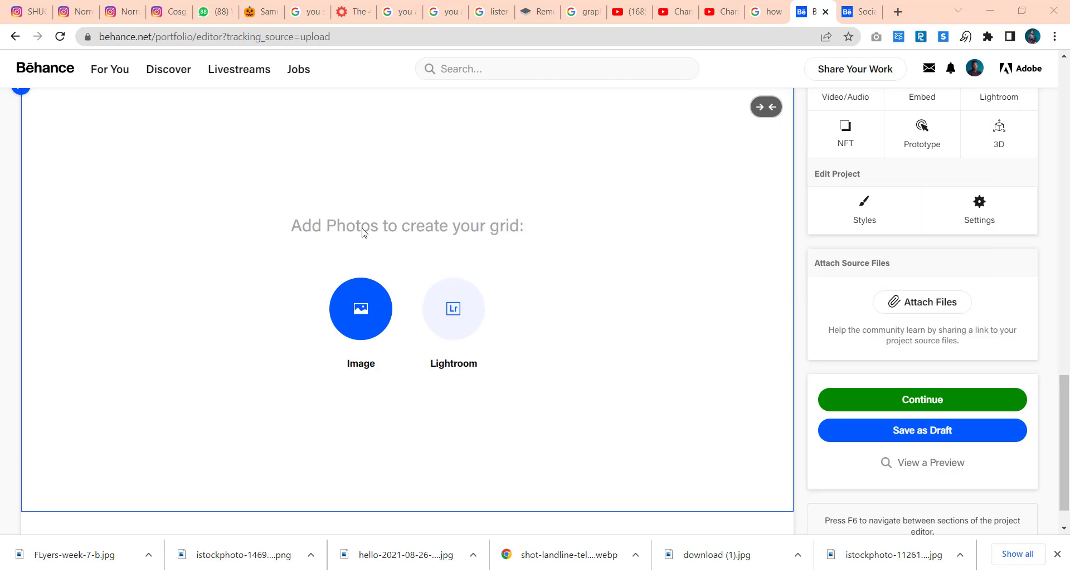
drag(299, 227, 184, 106)
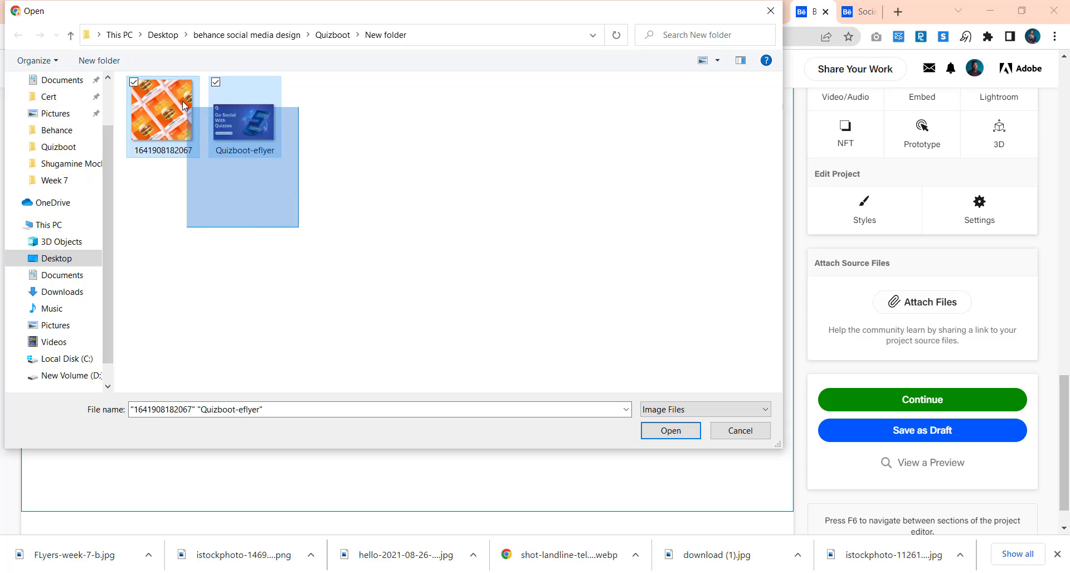
click(681, 437)
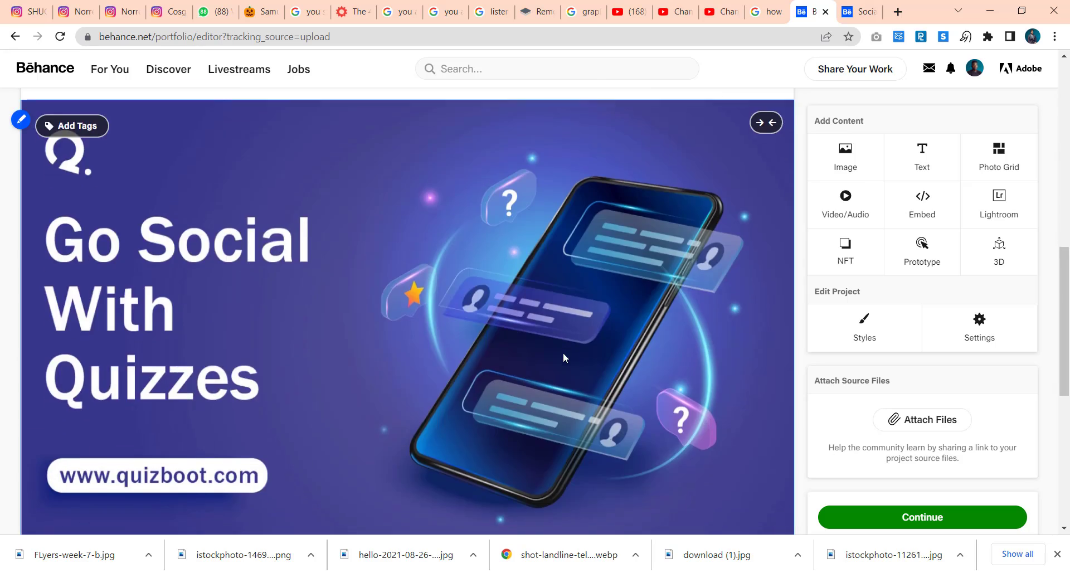
scroll(502, 317, up, 6)
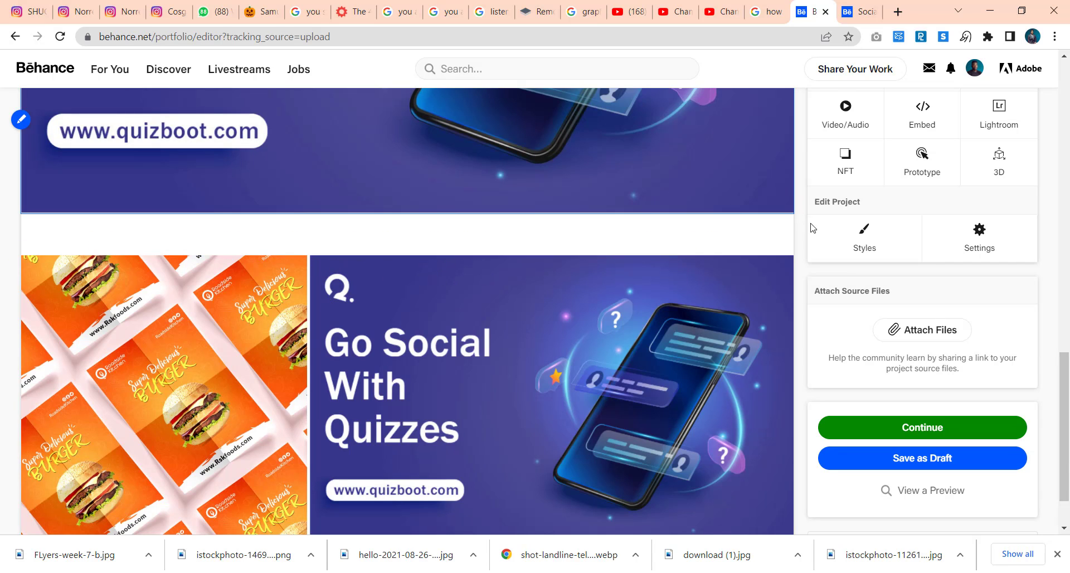
scroll(885, 216, up, 6)
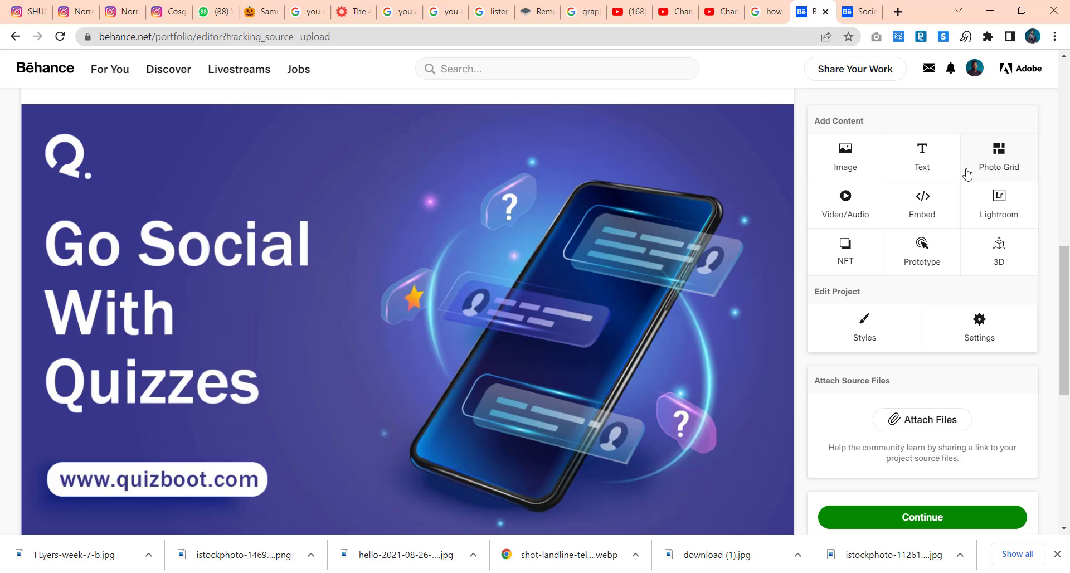
scroll(280, 190, down, 7)
scroll(280, 191, down, 5)
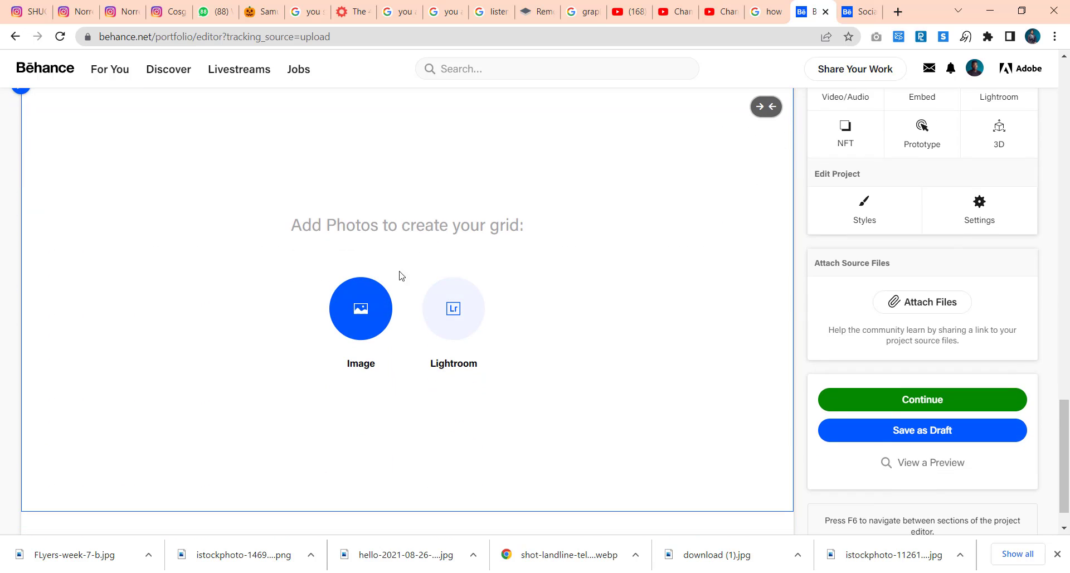
click(422, 229)
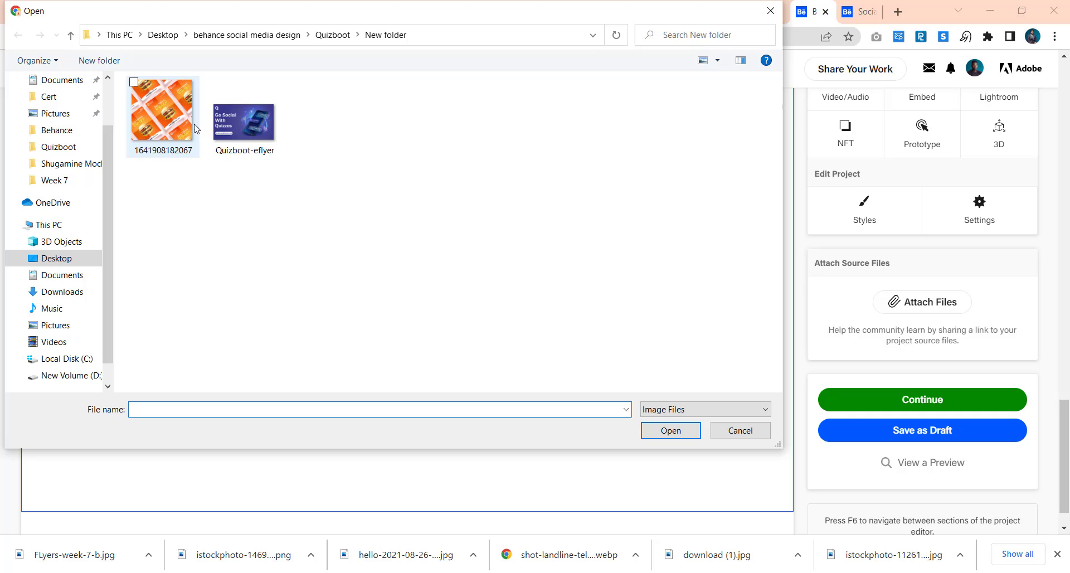
click(193, 123)
click(687, 434)
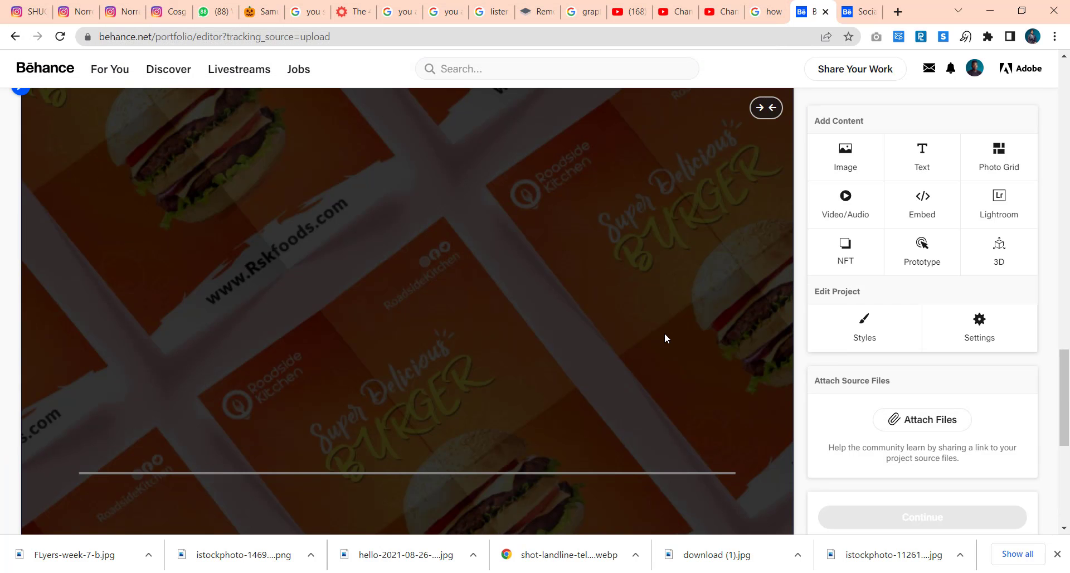
- Scroll to review the page, ending on the full-size 'Go Social With Quizzes' flyer
scroll(664, 332, up, 4)
scroll(627, 347, down, 3)
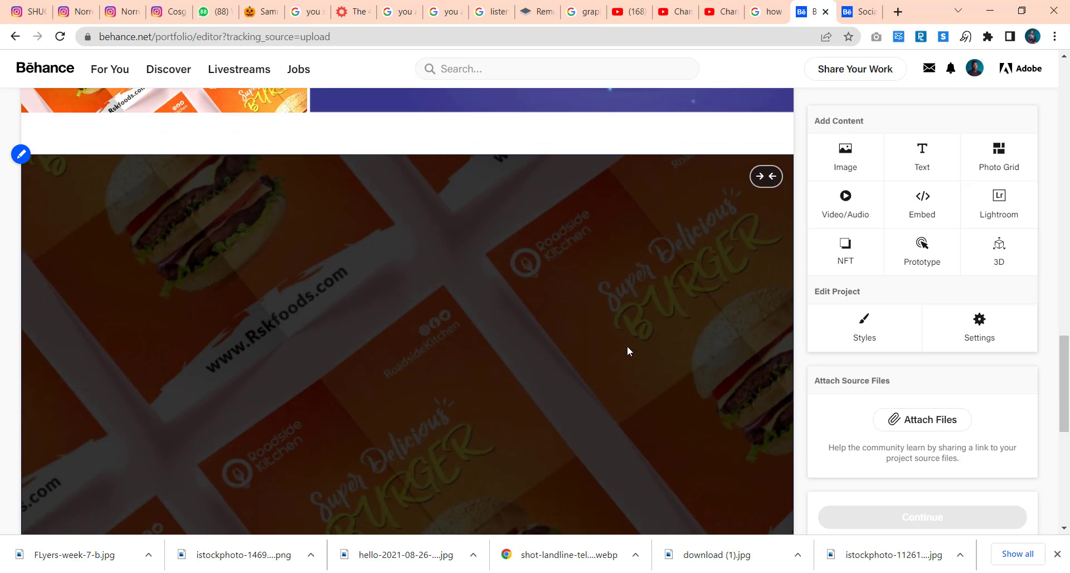
scroll(616, 353, down, 3)
scroll(616, 355, down, 3)
scroll(617, 361, up, 3)
scroll(617, 361, up, 3)
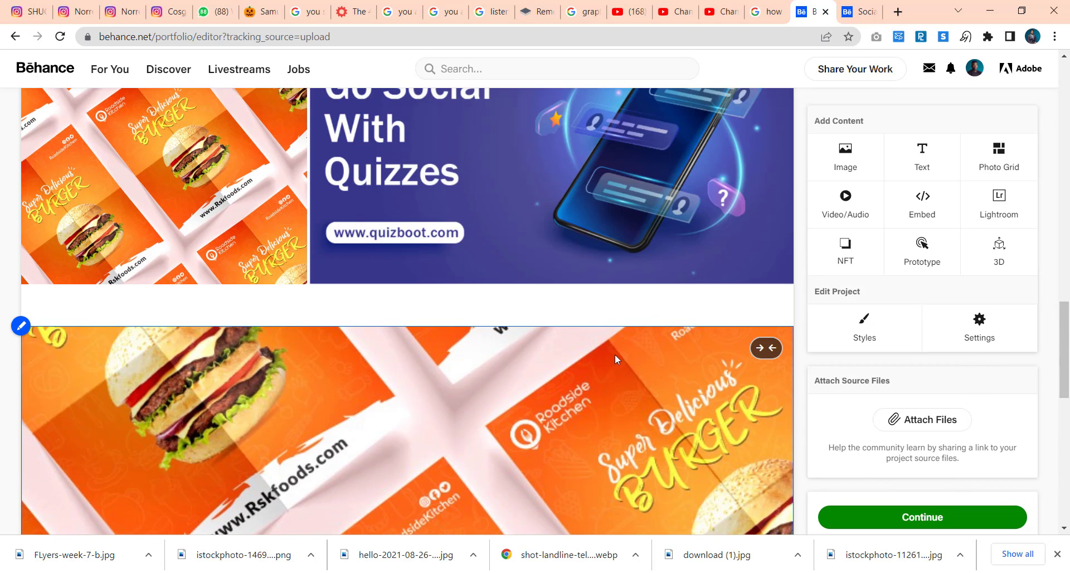
scroll(616, 361, down, 2)
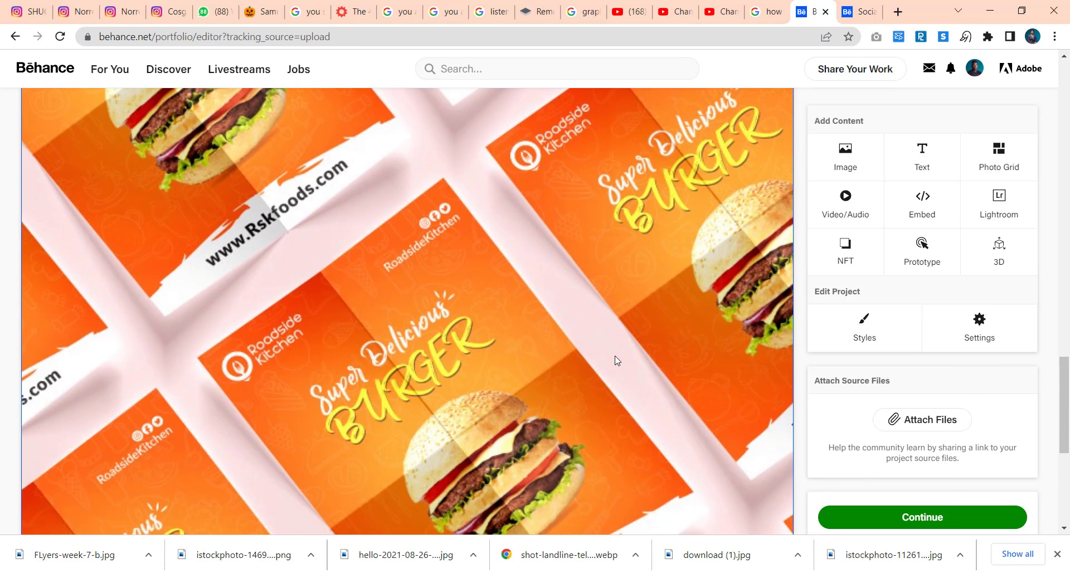
scroll(557, 337, up, 5)
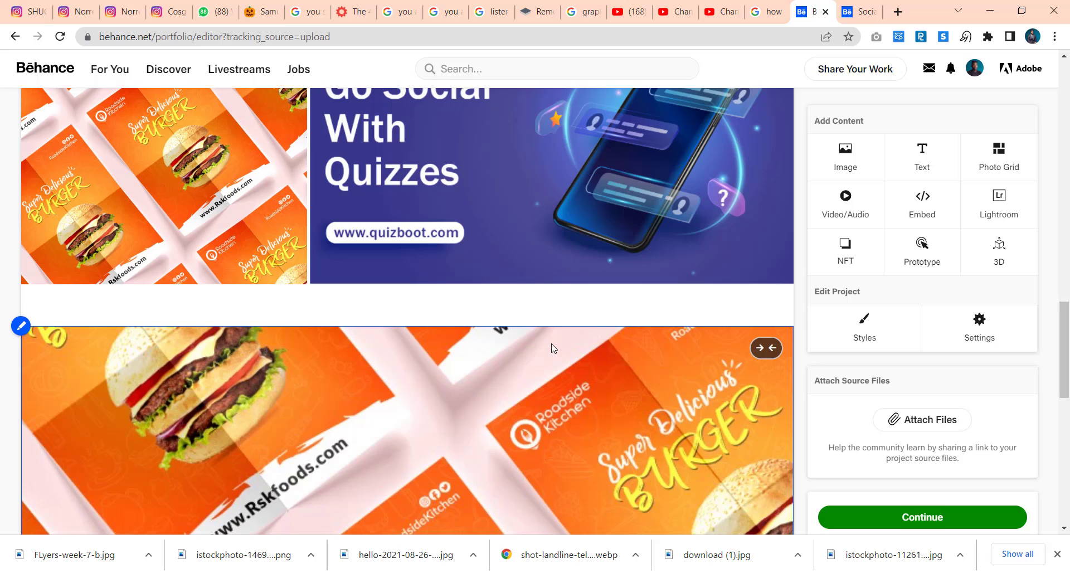
scroll(553, 348, up, 4)
scroll(551, 346, up, 5)
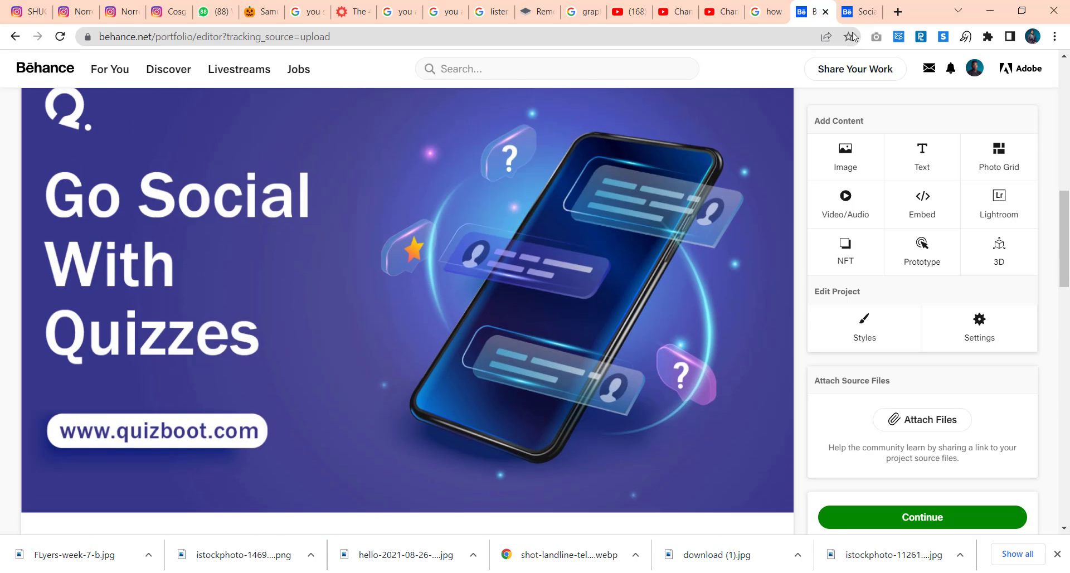
- In the Shugamine gallery, browse forward to 'Happy New Month', then back to 'What you Mine is what you Earn'
click(859, 12)
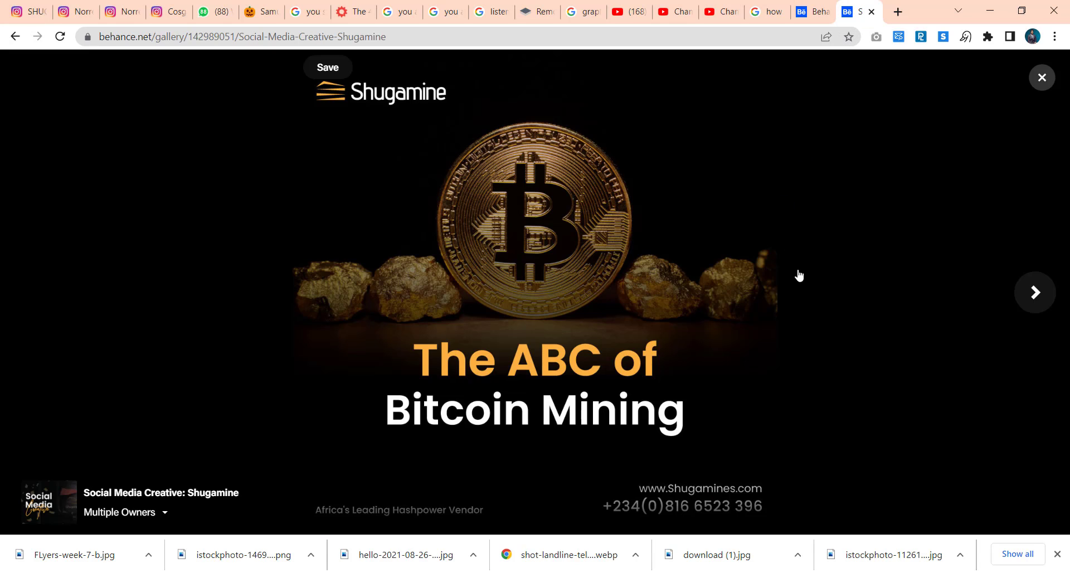
click(1033, 292)
click(1028, 293)
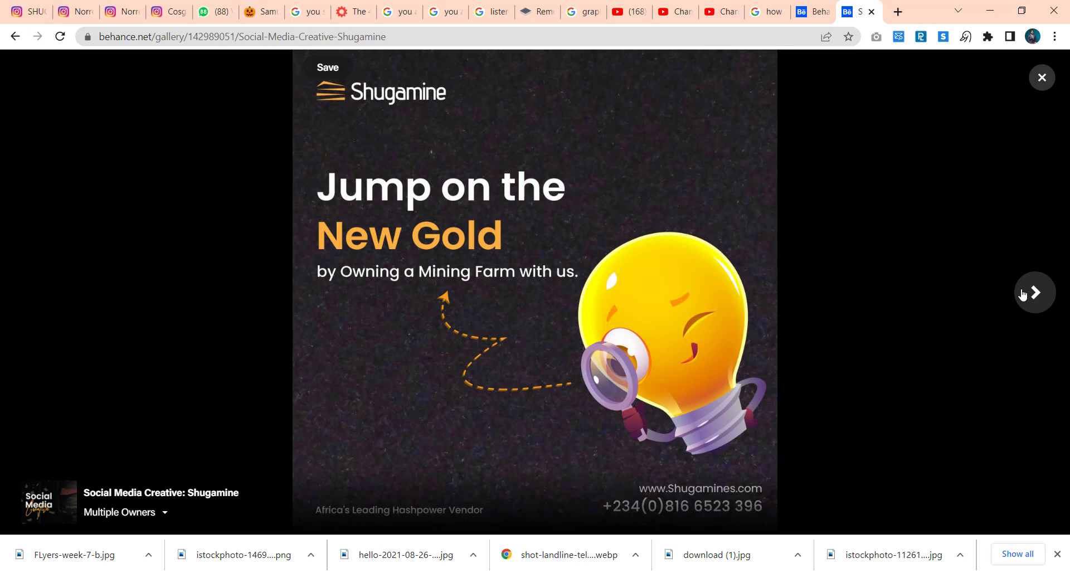
click(1022, 294)
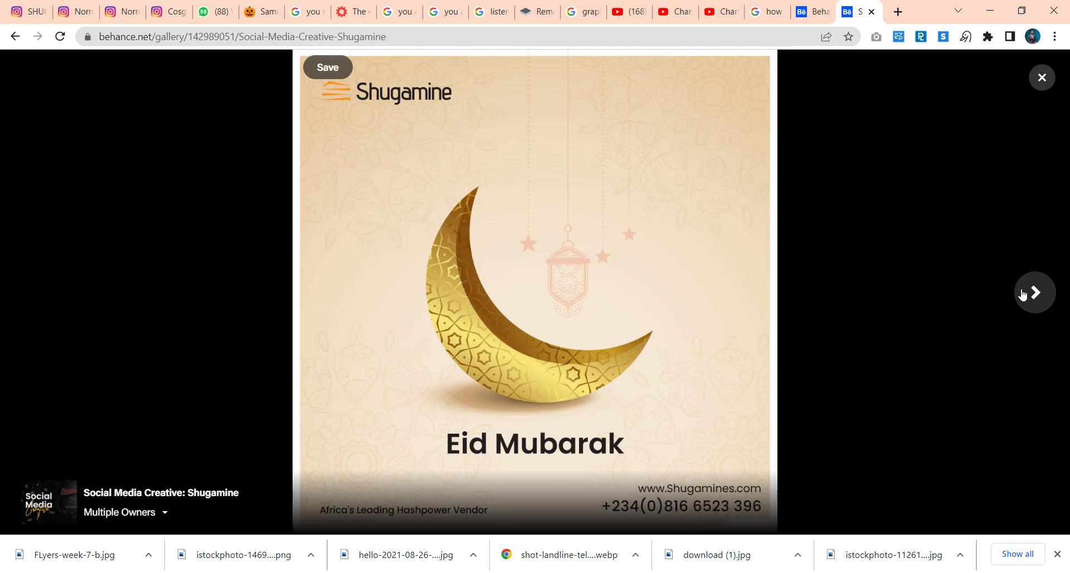
click(1022, 293)
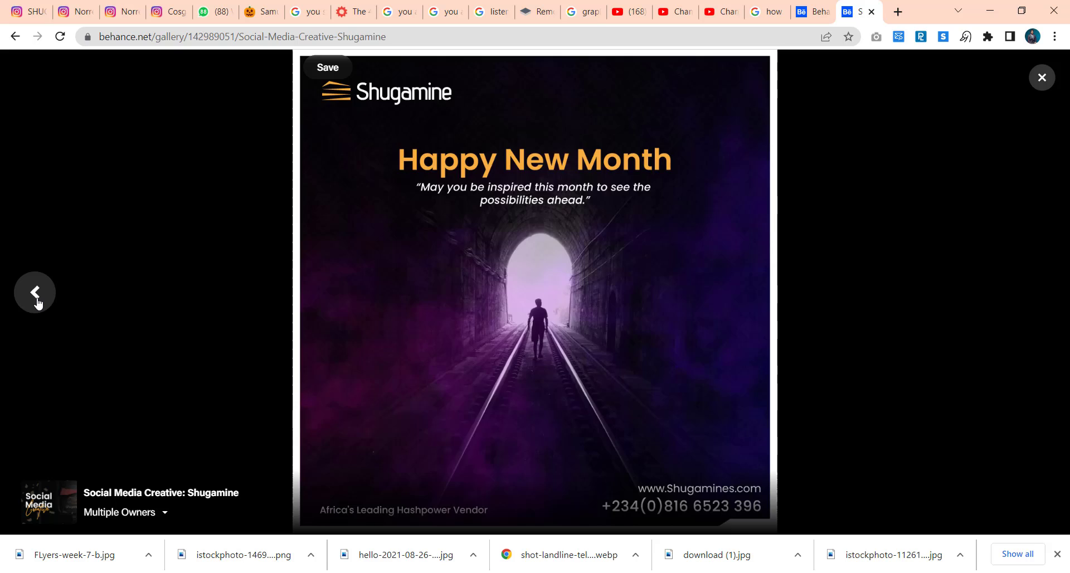
click(36, 296)
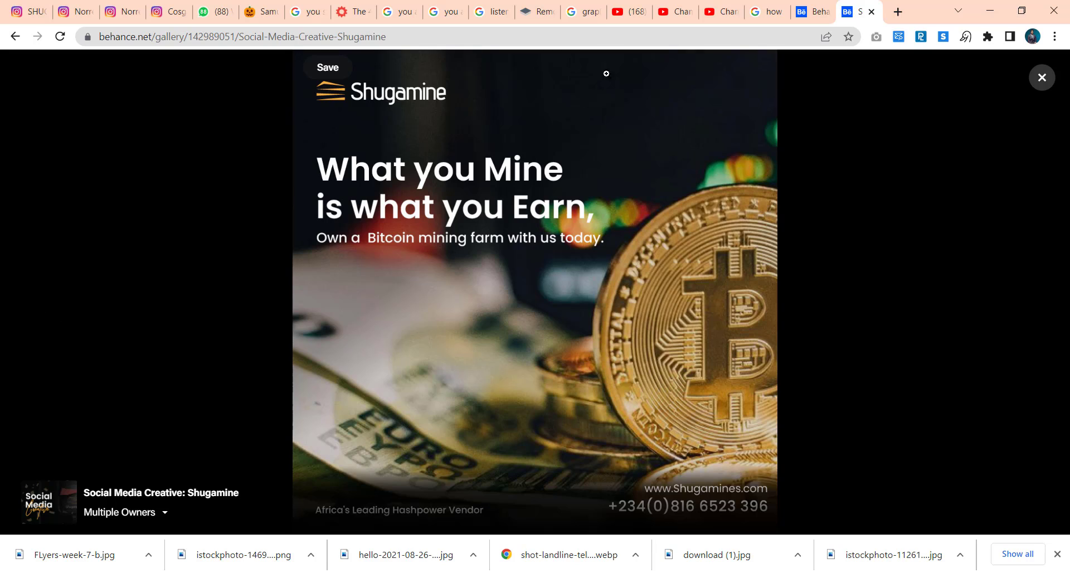
- Go back to the project editor tab showing the full-width 'Go Social With Quizzes' flyer
click(803, 10)
mouse_move(727, 213)
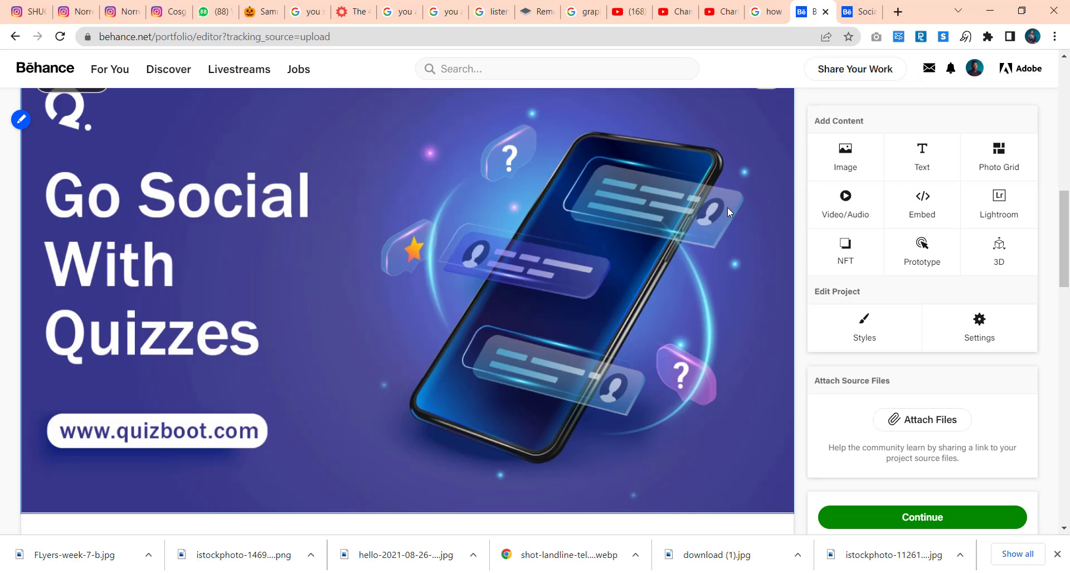